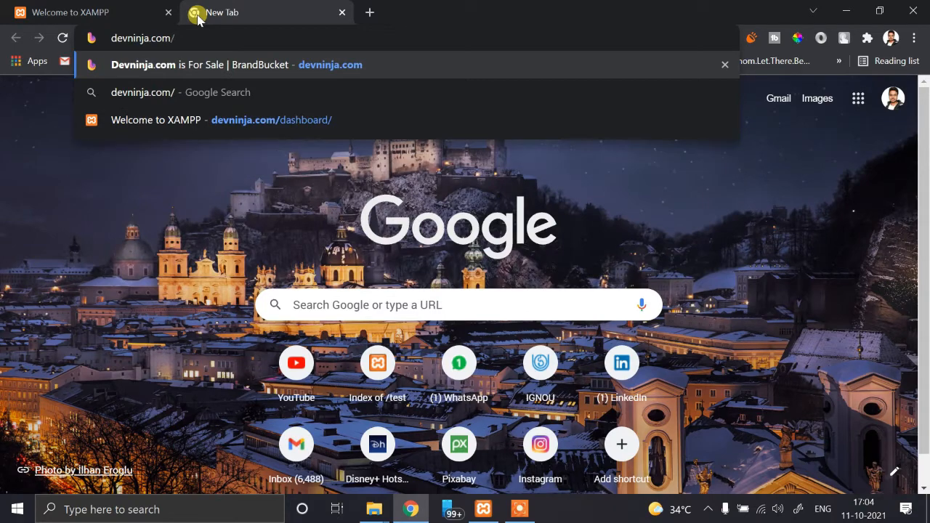
Step: View the site information for the XAMPP dashboard page at localhost/dashboard/
{"action": "left_click", "coordinate": [121, 7]}
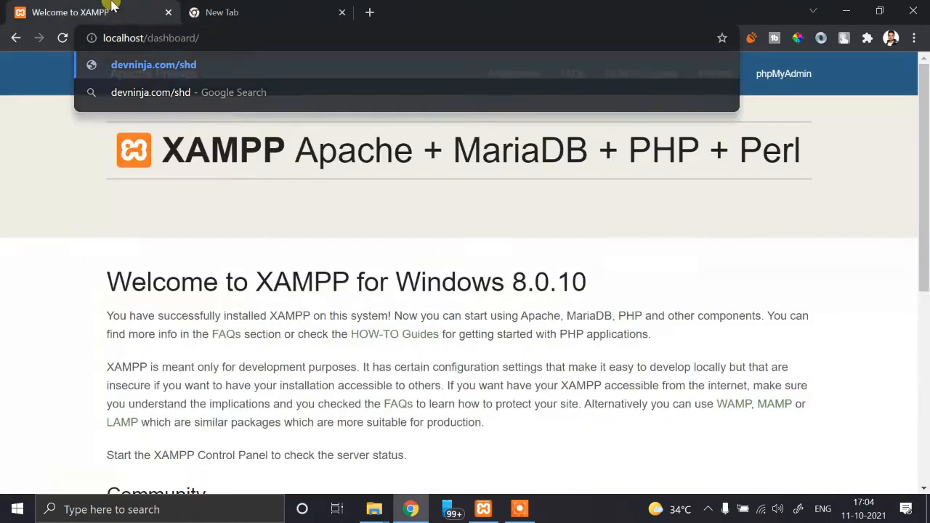
{"action": "left_click", "coordinate": [231, 7]}
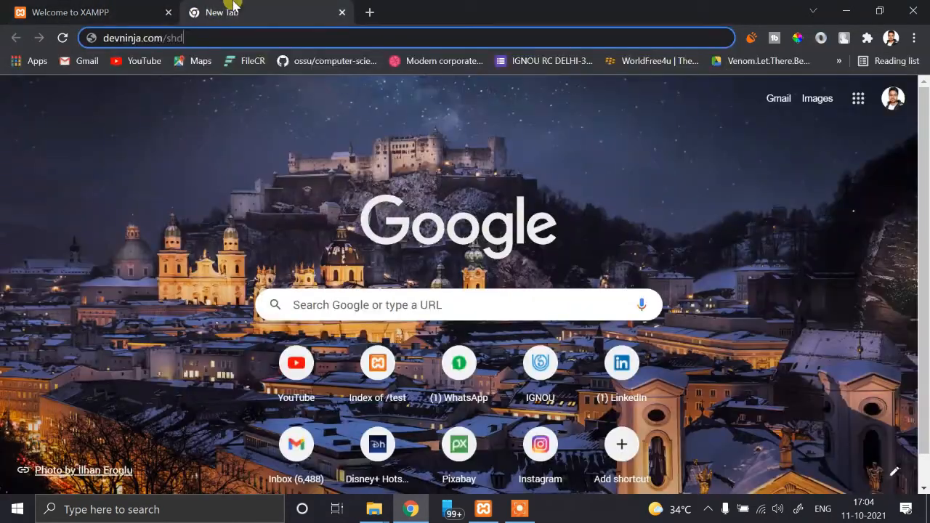
{"action": "left_click", "coordinate": [143, 13]}
{"action": "left_click", "coordinate": [92, 39]}
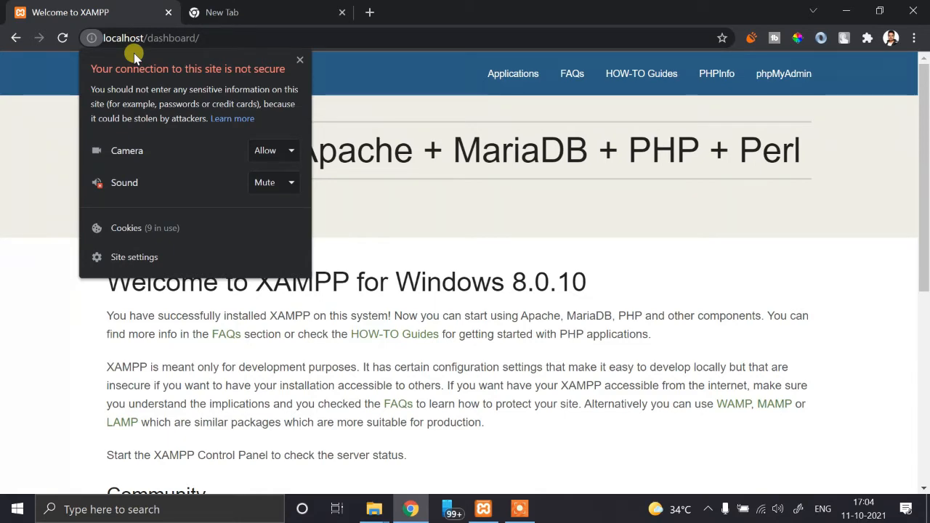
{"action": "left_click", "coordinate": [64, 131]}
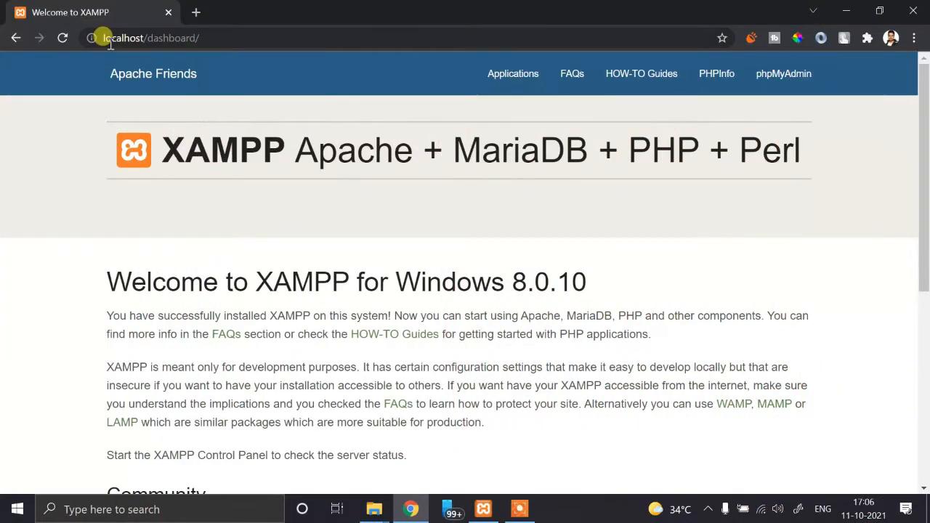
{"action": "left_click", "coordinate": [211, 40]}
{"action": "key", "text": "ctrl+c"}
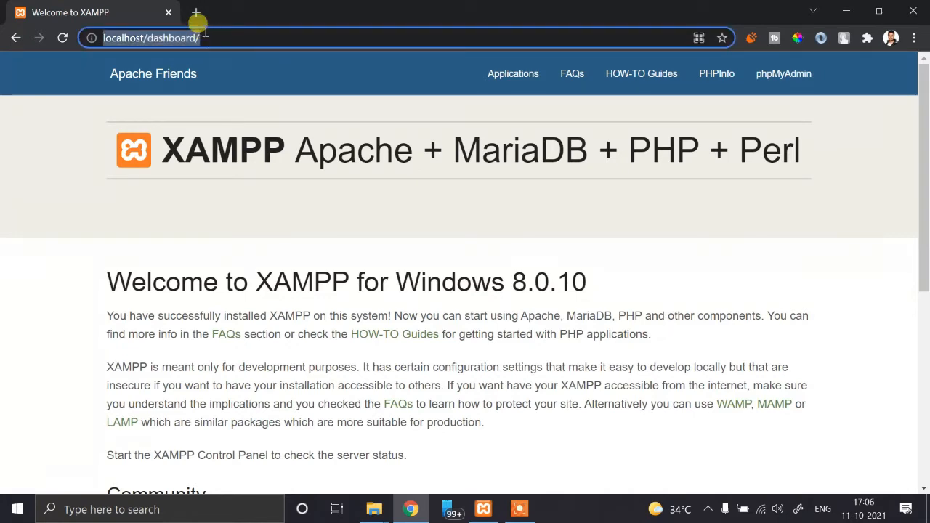
{"action": "left_click", "coordinate": [196, 11]}
{"action": "key", "text": "ctrl+v"}
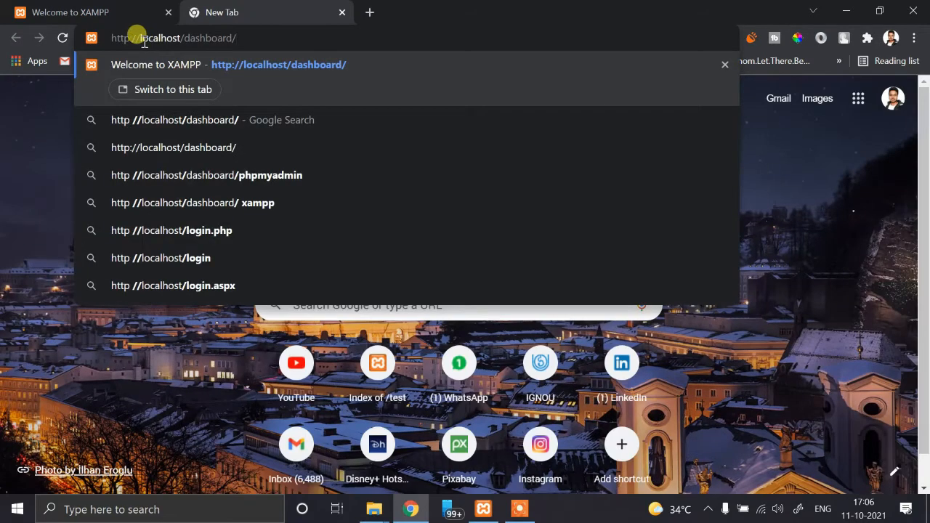
{"action": "left_click_drag", "start_coordinate": [142, 40], "coordinate": [318, 38]}
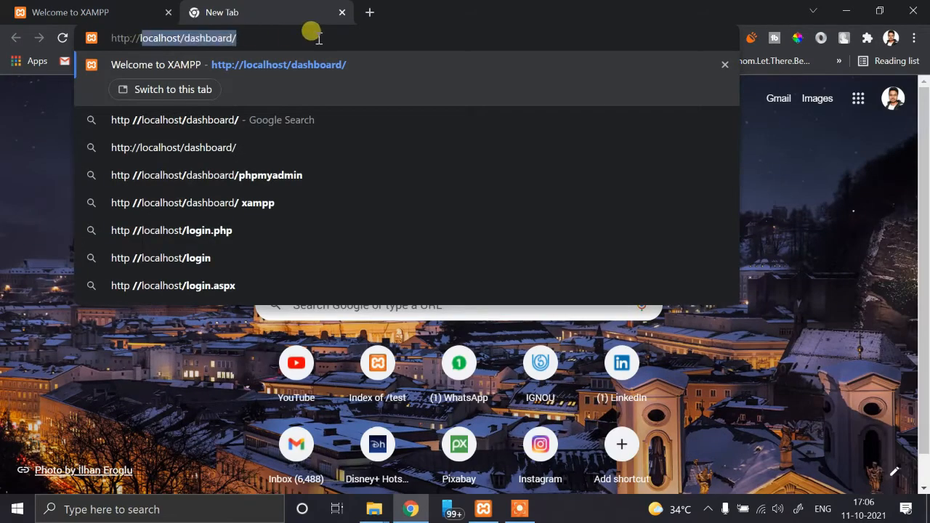
{"action": "key", "text": "BackSpace"}
{"action": "type", "text": "devn"}
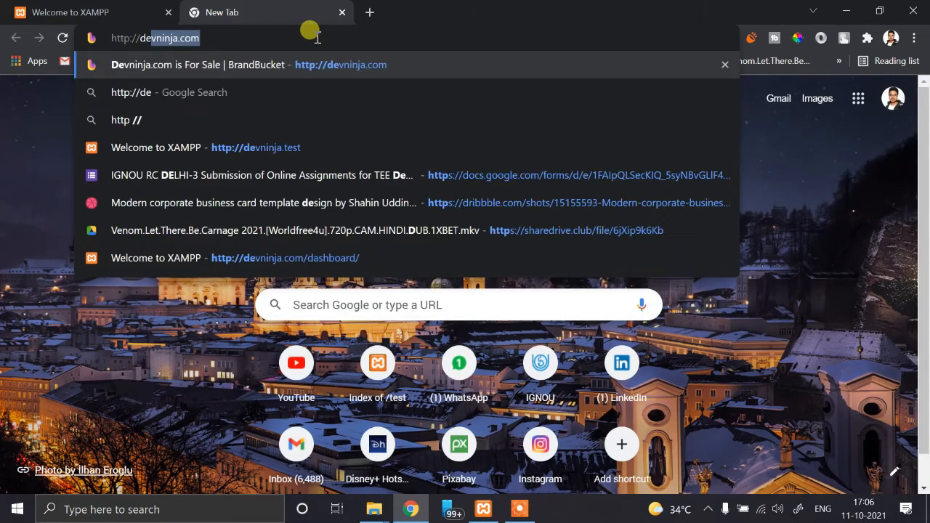
{"action": "type", "text": "inja.com"}
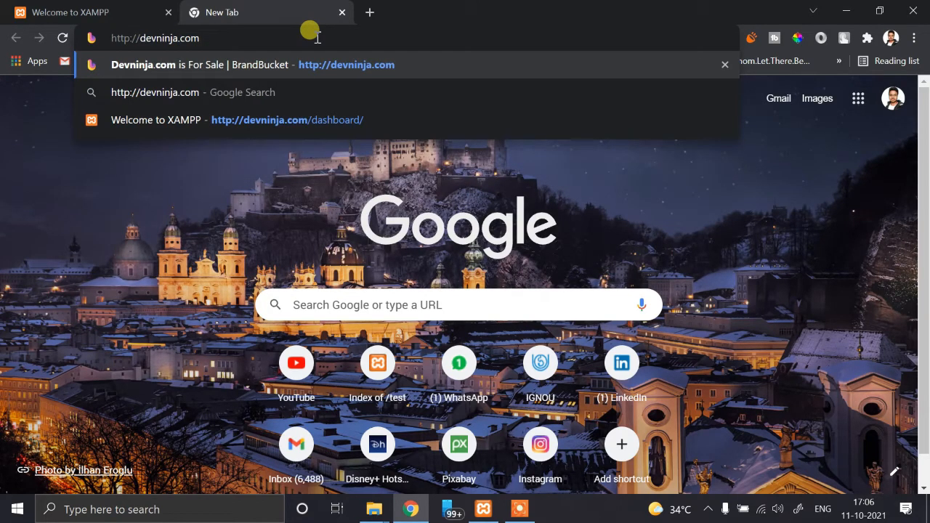
{"action": "key", "text": "Return"}
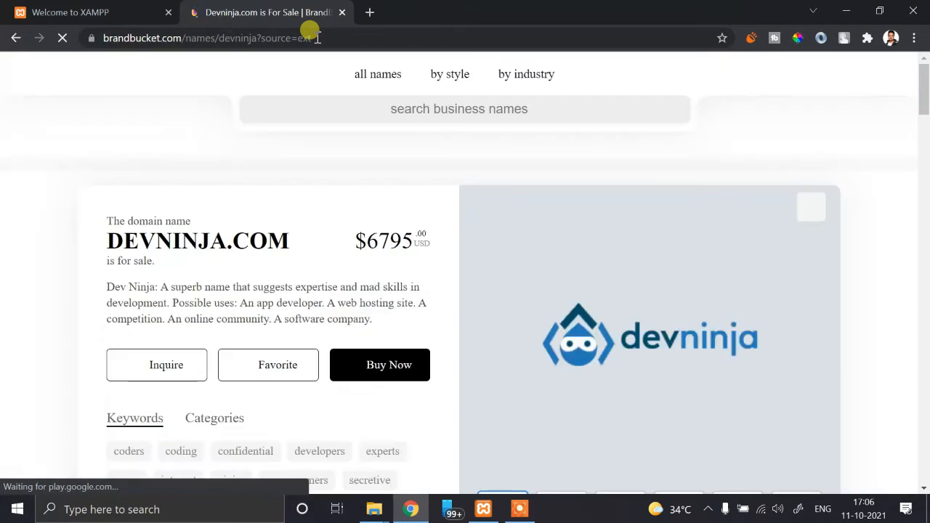
Step: Compare the XAMPP dashboard page with the devninja.com page, and close the devninja.com page
{"action": "left_click", "coordinate": [124, 10]}
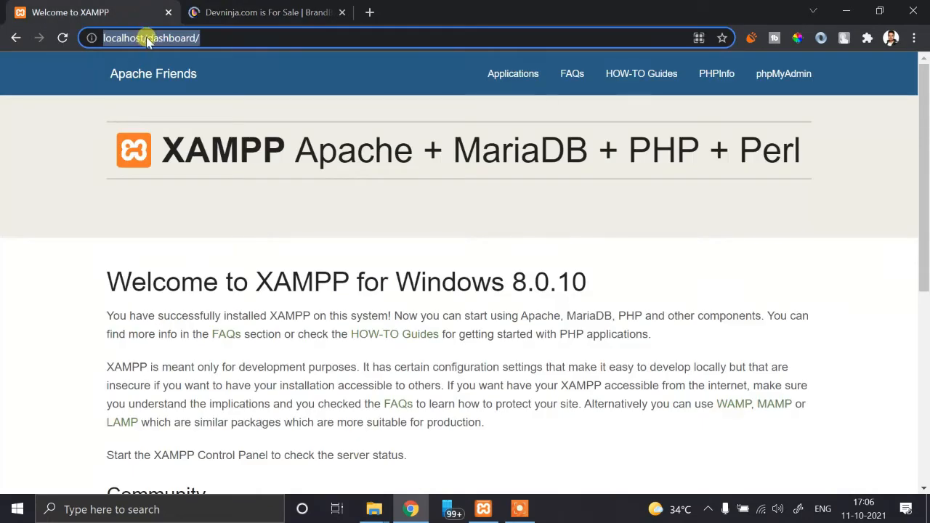
{"action": "left_click", "coordinate": [260, 13]}
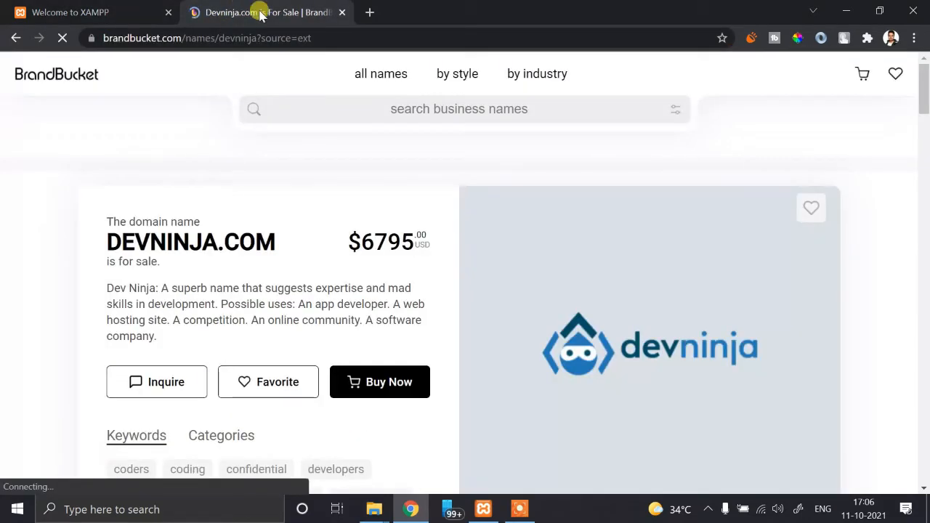
{"action": "left_click", "coordinate": [343, 13]}
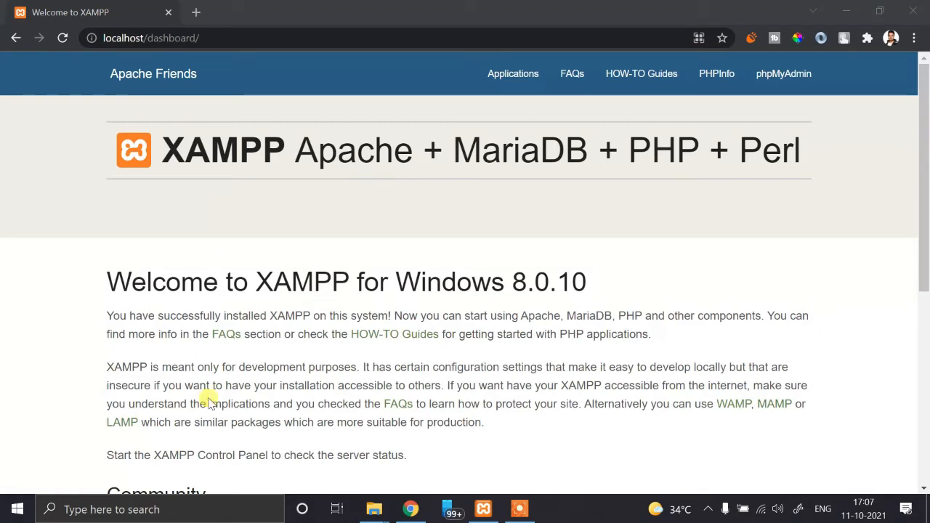
Step: Find Notepad through the Windows search and run it as administrator, allowing the elevation request
{"action": "left_click", "coordinate": [17, 509]}
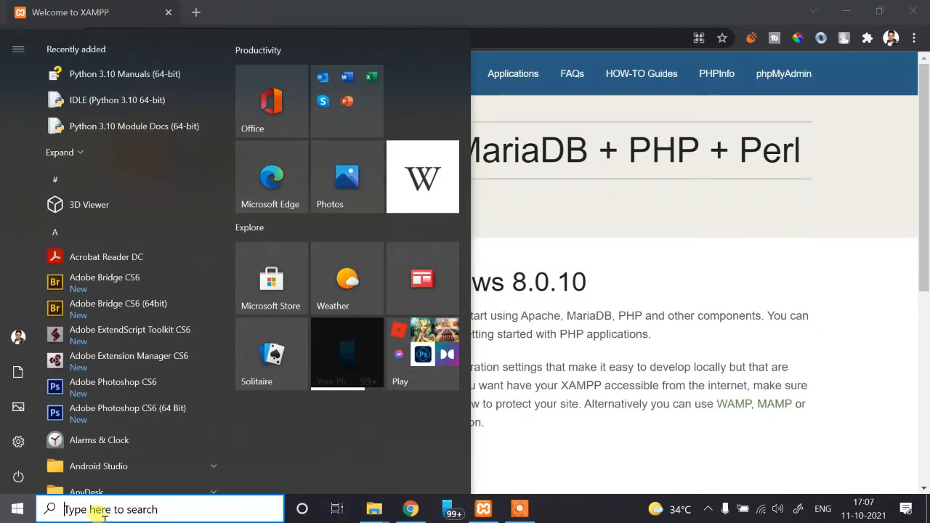
{"action": "type", "text": "notepad"}
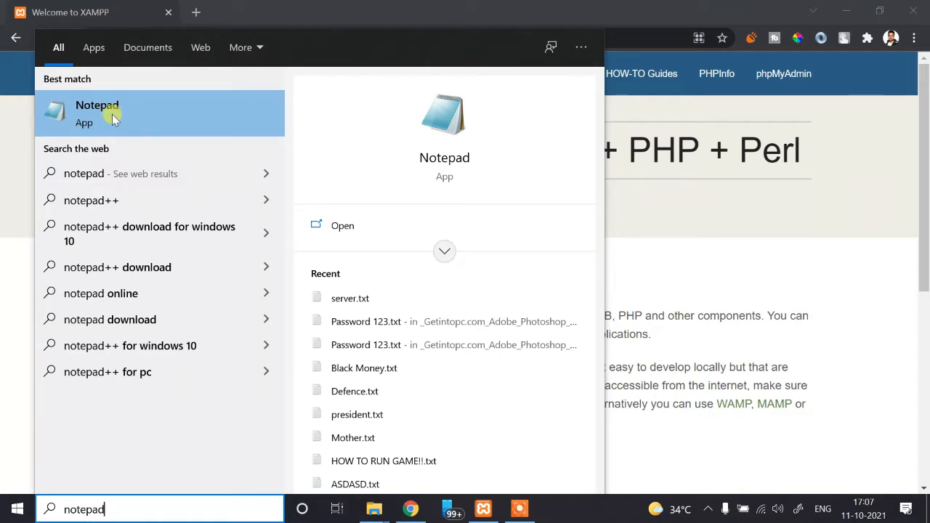
{"action": "right_click", "coordinate": [129, 118]}
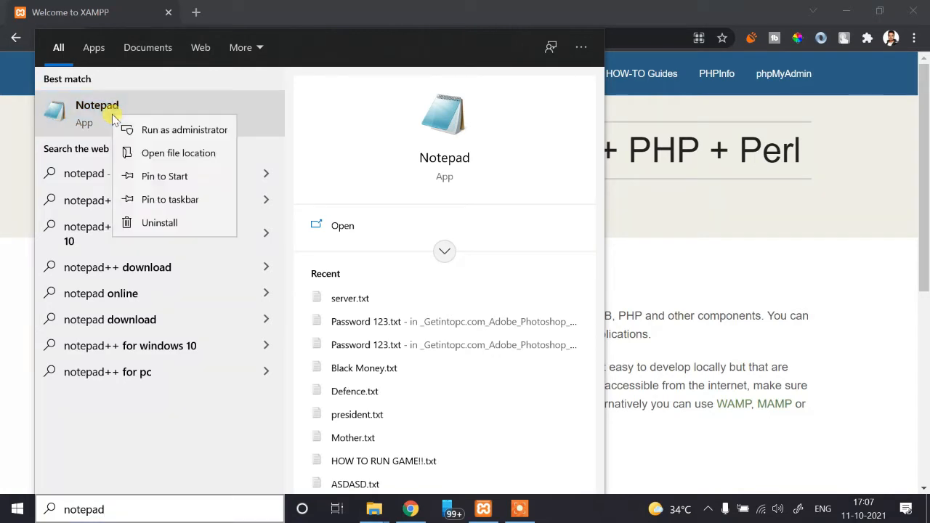
{"action": "left_click", "coordinate": [180, 130]}
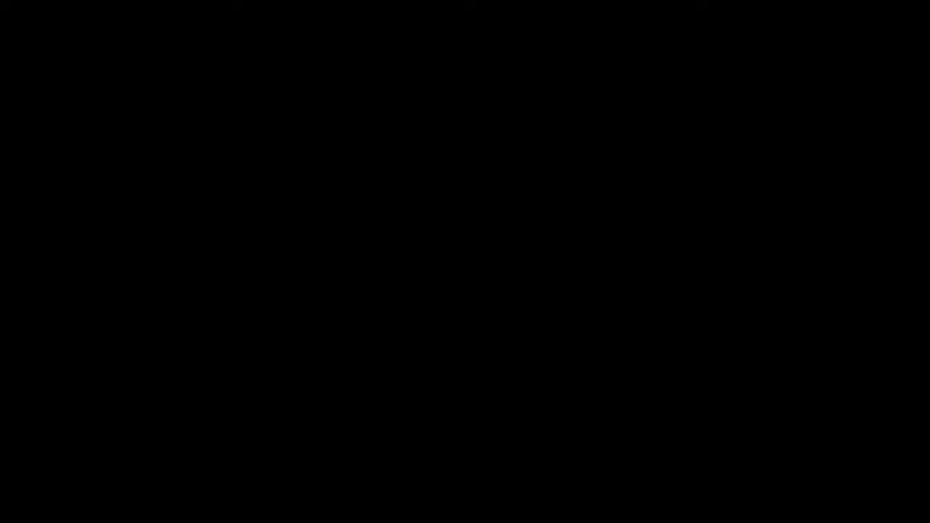
{"action": "left_click", "coordinate": [370, 342]}
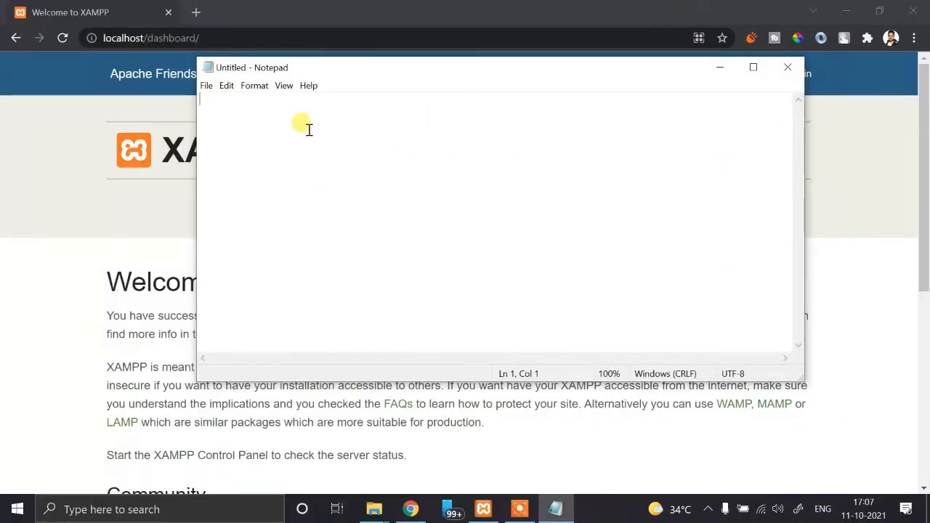
Step: Start opening a file in Notepad and browse to C:\Windows\System32\drivers\etc
{"action": "left_click", "coordinate": [207, 87]}
{"action": "left_click", "coordinate": [245, 131]}
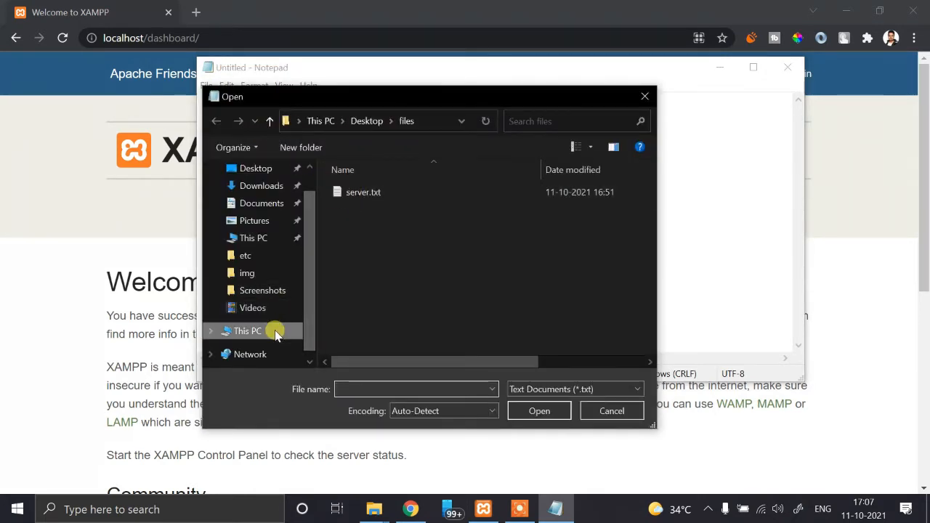
{"action": "left_click", "coordinate": [277, 333]}
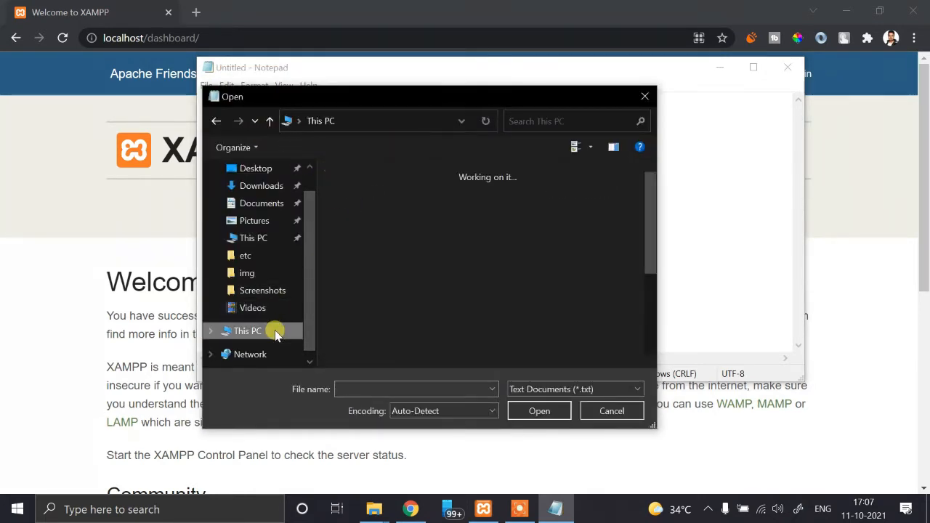
{"action": "scroll", "coordinate": [465, 305], "scroll_direction": "down", "scroll_amount": 3}
{"action": "double_click", "coordinate": [356, 364]}
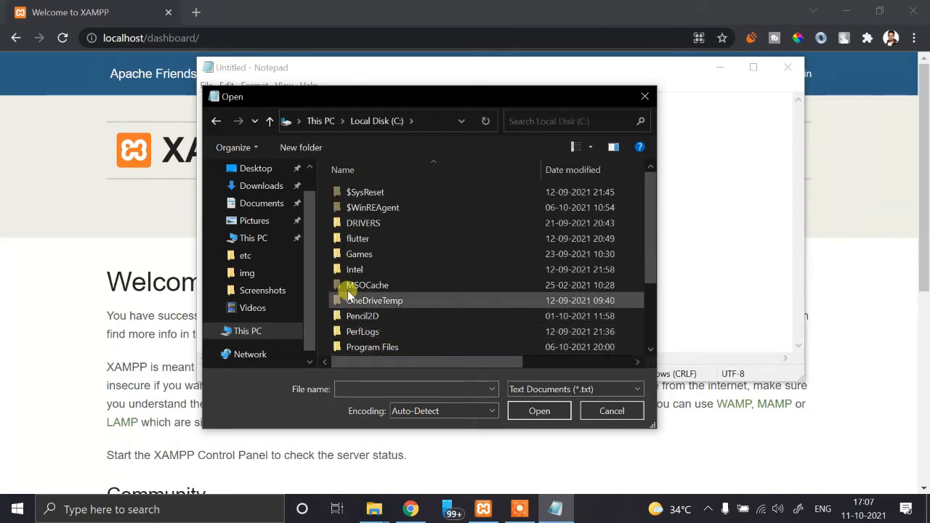
{"action": "scroll", "coordinate": [377, 226], "scroll_direction": "down", "scroll_amount": 2}
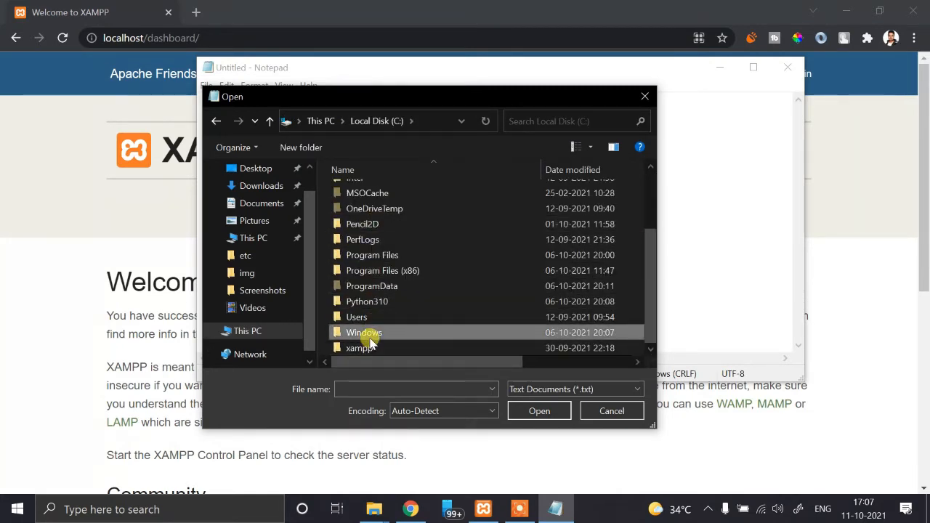
{"action": "double_click", "coordinate": [361, 332]}
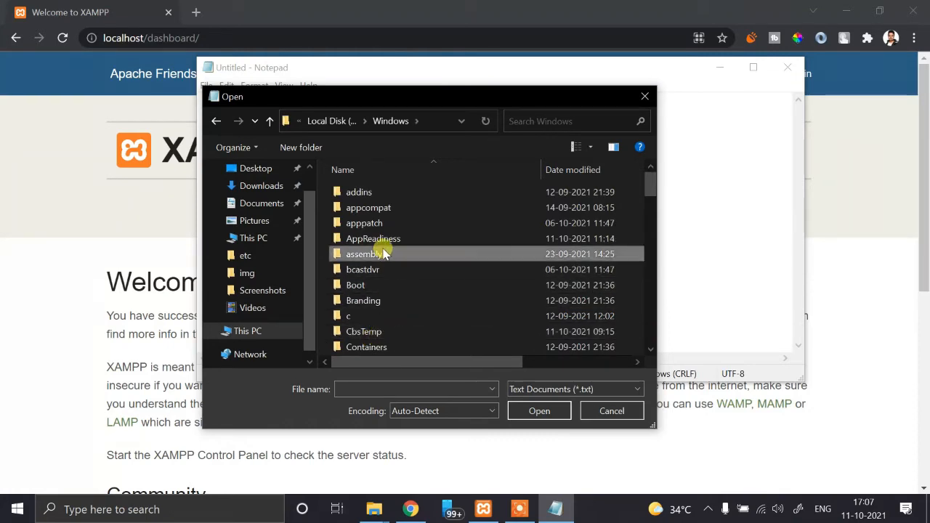
{"action": "scroll", "coordinate": [384, 249], "scroll_direction": "down", "scroll_amount": 15}
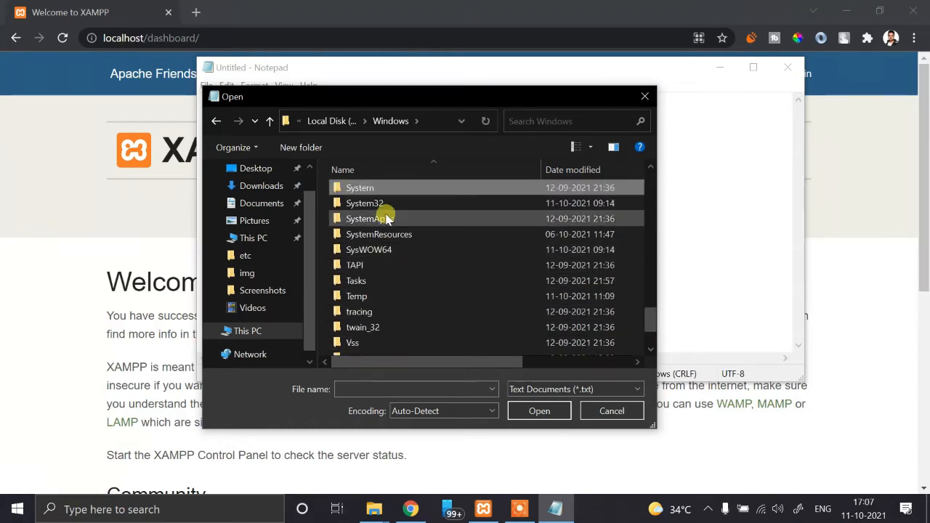
{"action": "double_click", "coordinate": [365, 203]}
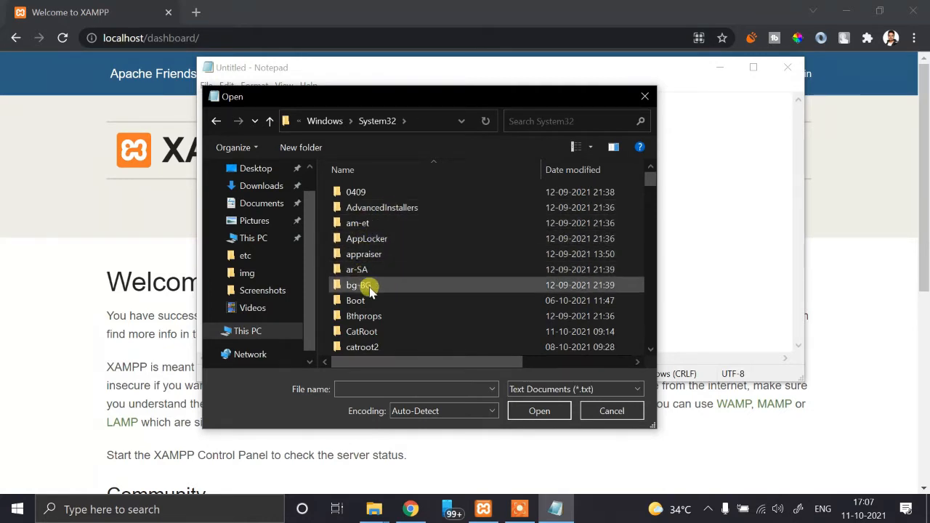
{"action": "scroll", "coordinate": [371, 295], "scroll_direction": "down", "scroll_amount": 5}
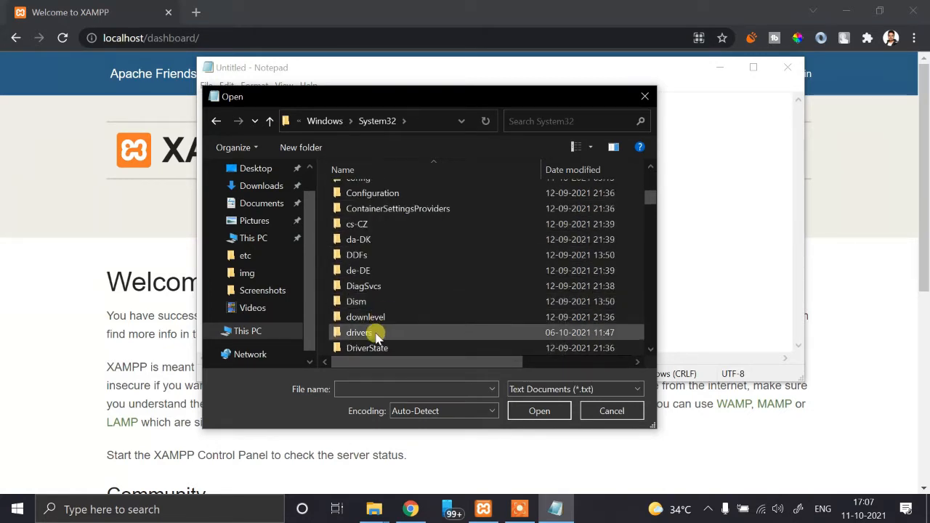
{"action": "double_click", "coordinate": [378, 336]}
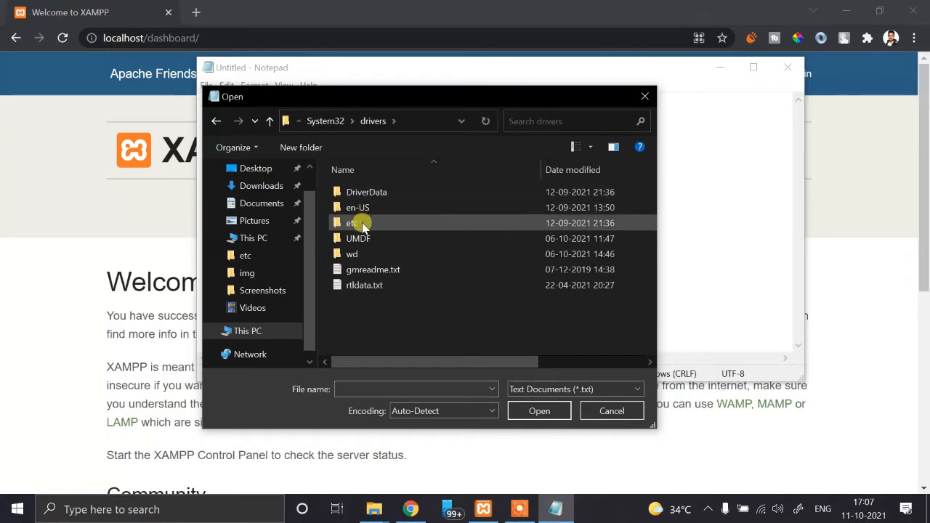
{"action": "double_click", "coordinate": [362, 224]}
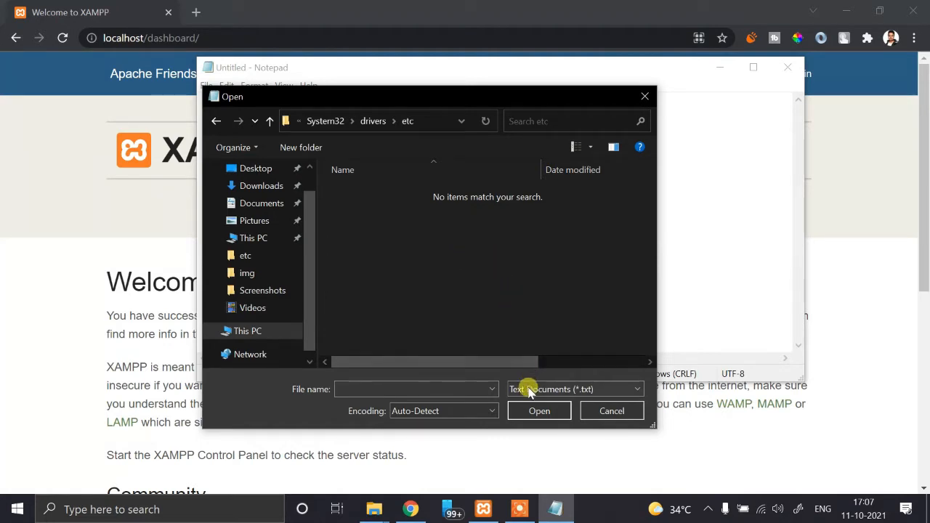
Step: Show all file types in the etc folder and open the hosts file
{"action": "left_click", "coordinate": [572, 395]}
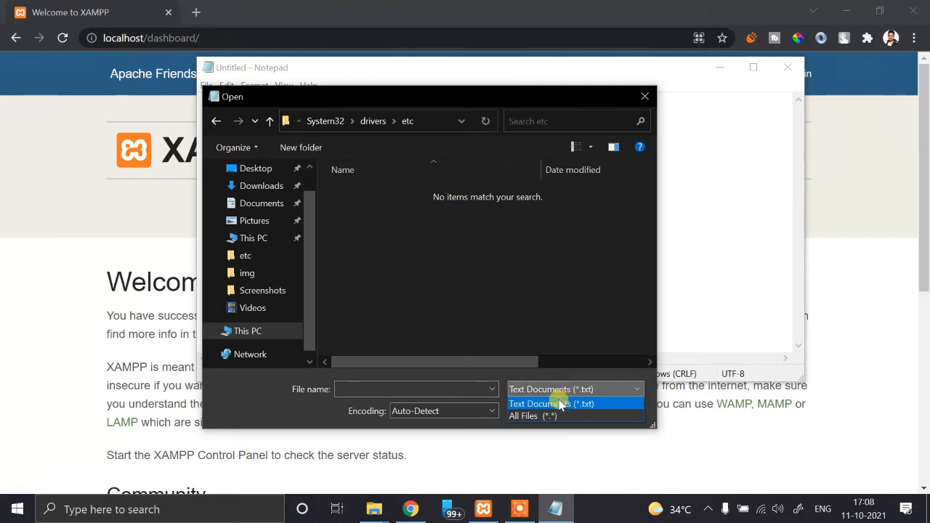
{"action": "left_click", "coordinate": [546, 414]}
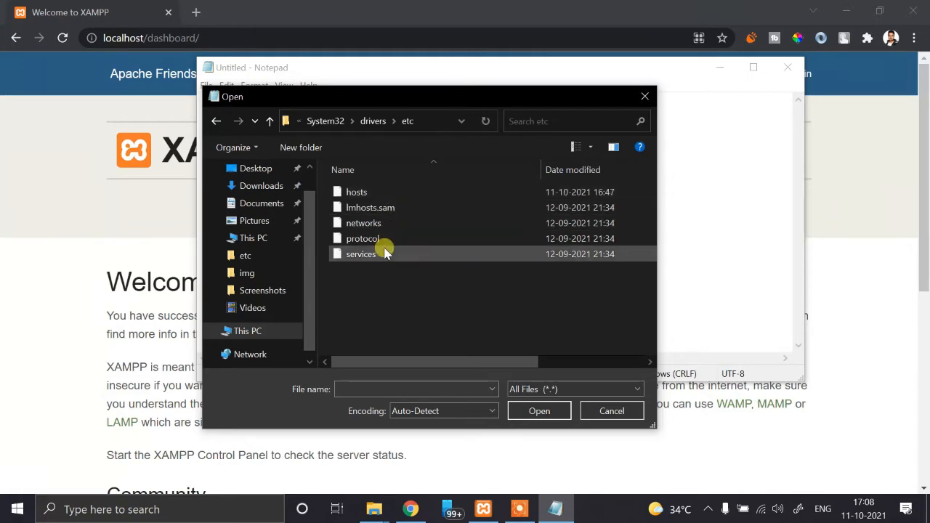
{"action": "double_click", "coordinate": [377, 195]}
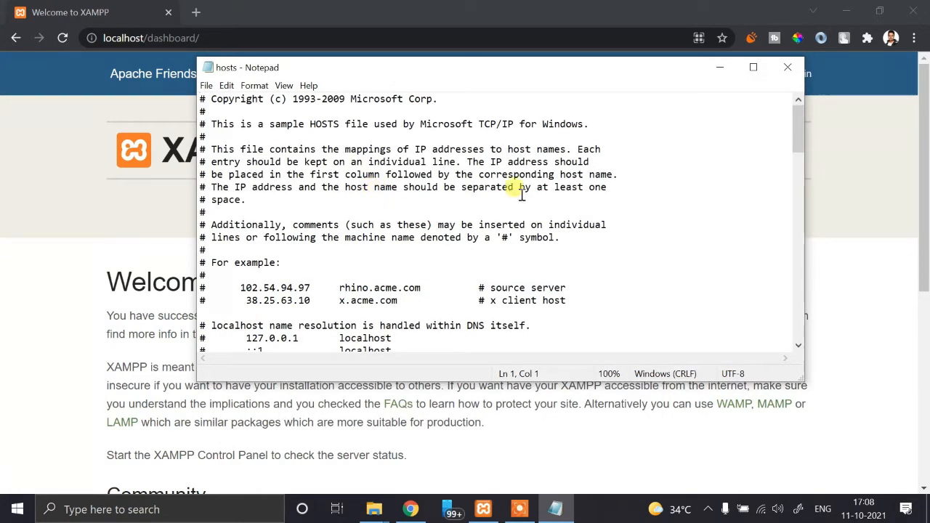
Step: Start a new line at the end of the hosts file and enter the IP address 127.0.0.1
{"action": "scroll", "coordinate": [567, 195], "scroll_direction": "down", "scroll_amount": 1}
{"action": "scroll", "coordinate": [568, 195], "scroll_direction": "down", "scroll_amount": 15}
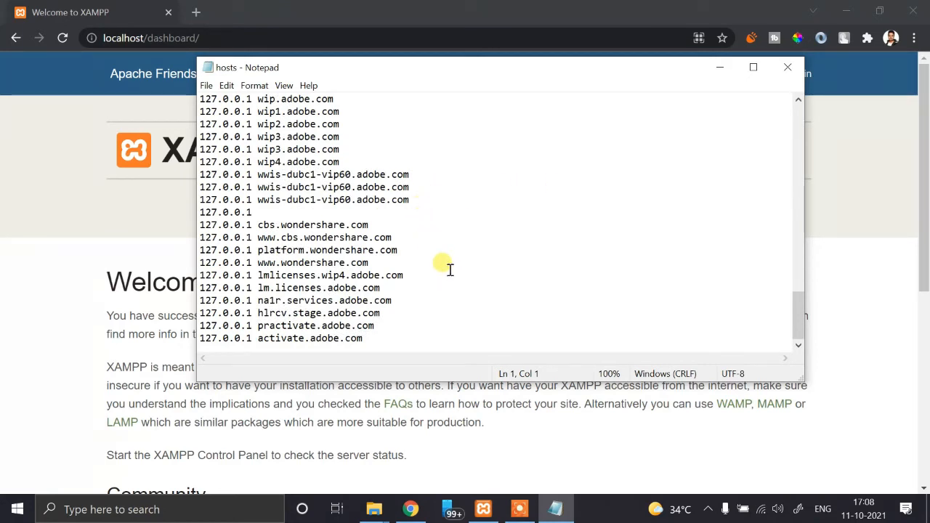
{"action": "left_click", "coordinate": [381, 325]}
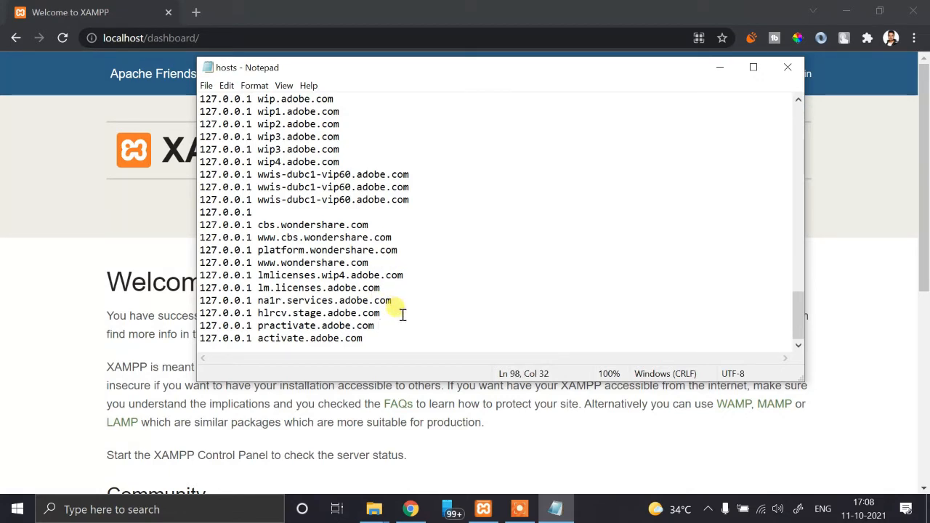
{"action": "key", "text": "Return"}
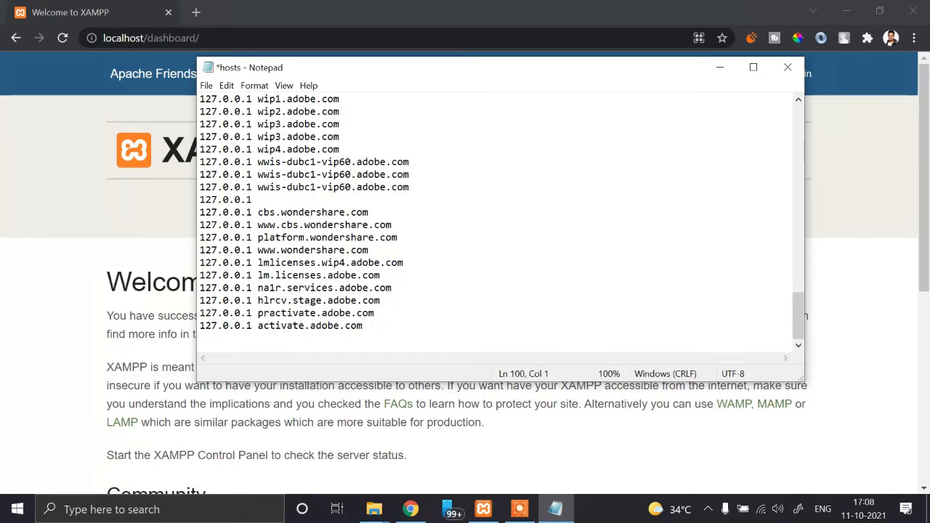
{"action": "type", "text": "127.0.0.1"}
{"action": "left_click", "coordinate": [277, 340]}
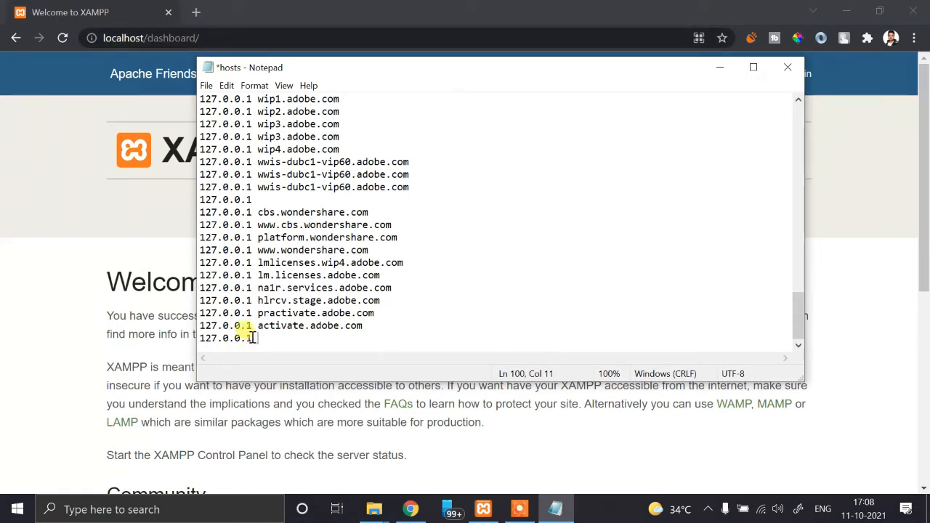
Step: Switch to the browser and load 127.0.0.1 to check which page the address serves
{"action": "left_click", "coordinate": [202, 38]}
{"action": "type", "text": "127.0"}
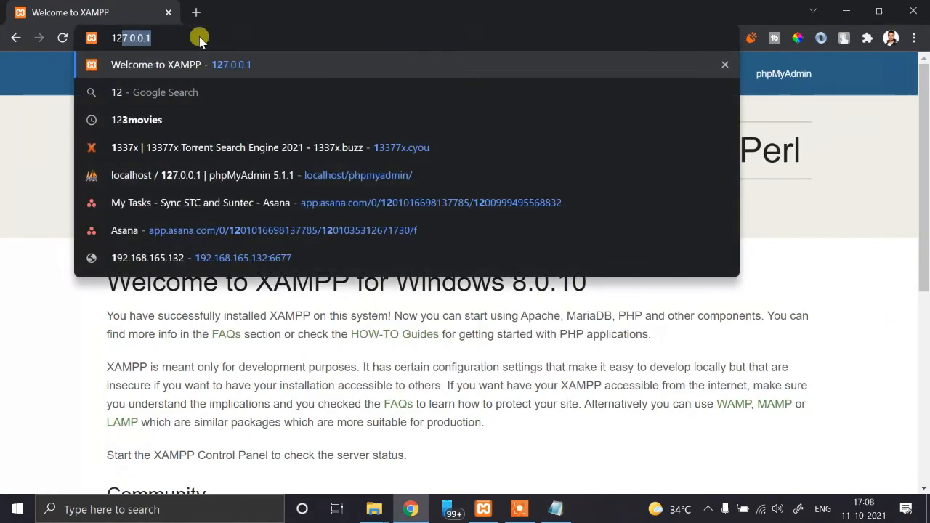
{"action": "type", "text": ".0"}
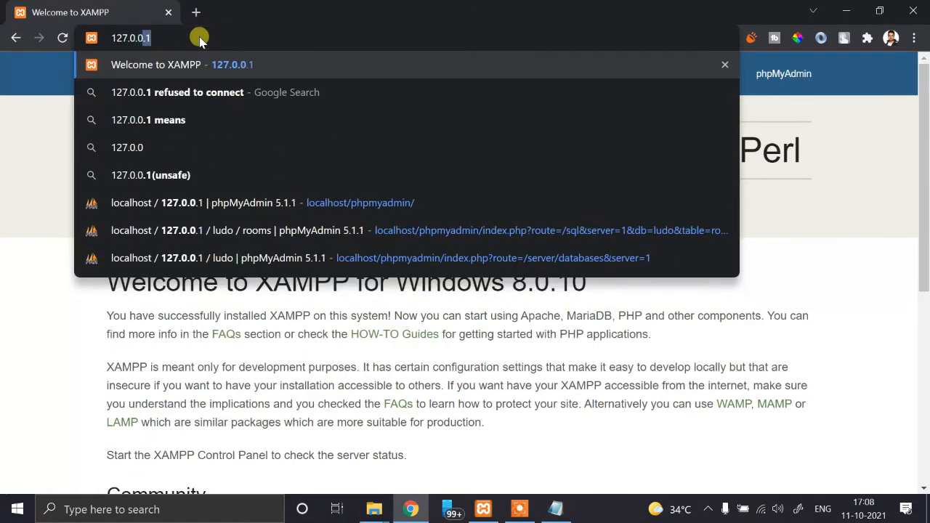
{"action": "type", "text": ".1"}
{"action": "key", "text": "Up"}
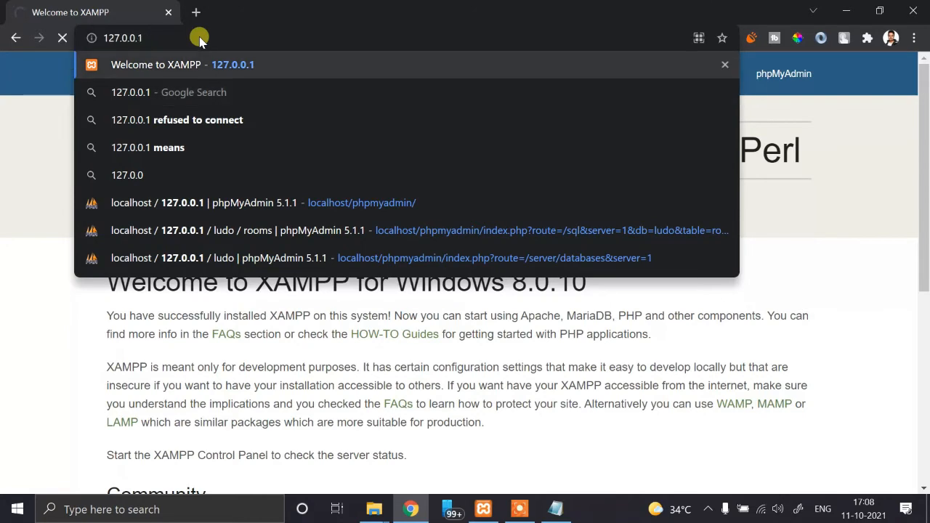
{"action": "key", "text": "Return"}
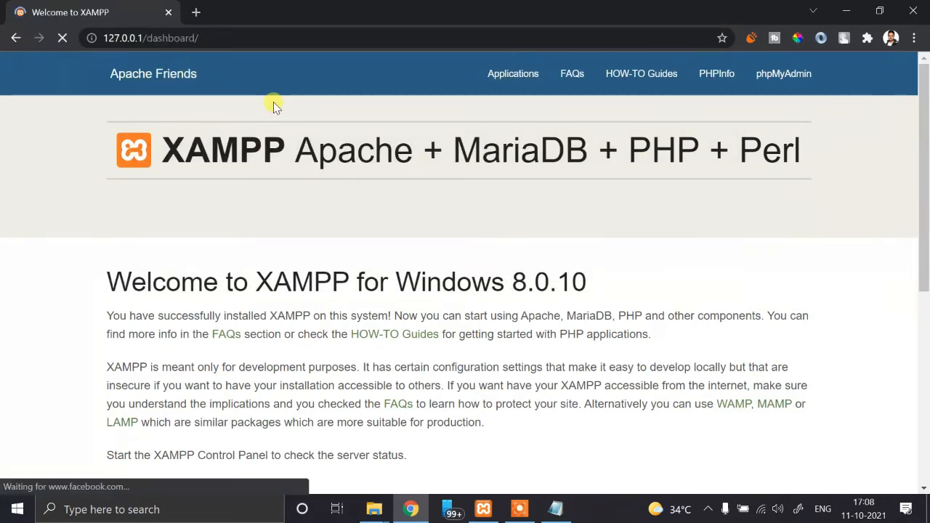
Step: Return to the hosts file, map the new 127.0.0.1 entry to devninja.com, then save and close the file
{"action": "left_click", "coordinate": [555, 509]}
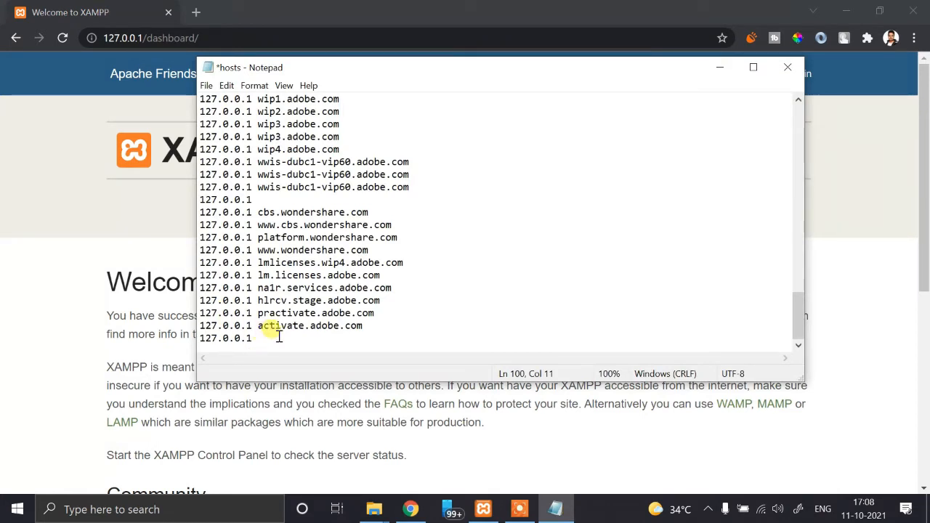
{"action": "type", "text": "devninja.com"}
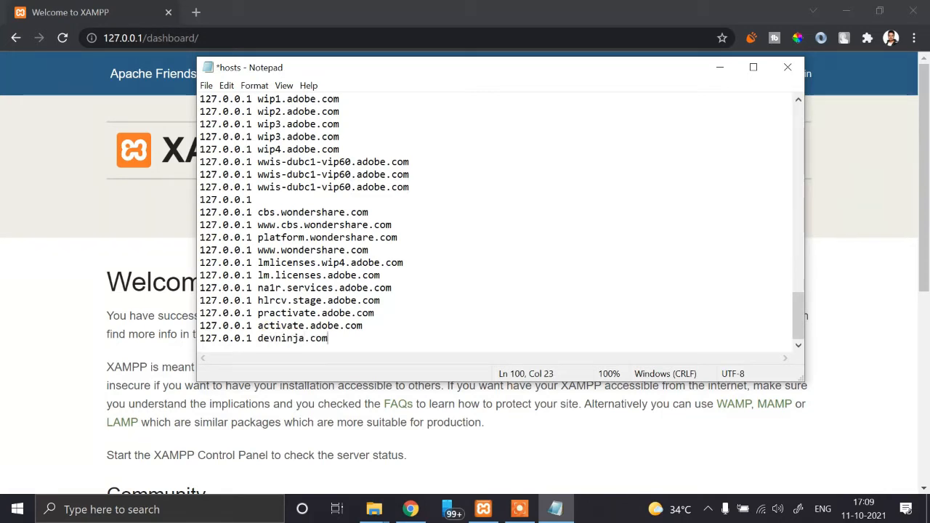
{"action": "key", "text": "ctrl+s"}
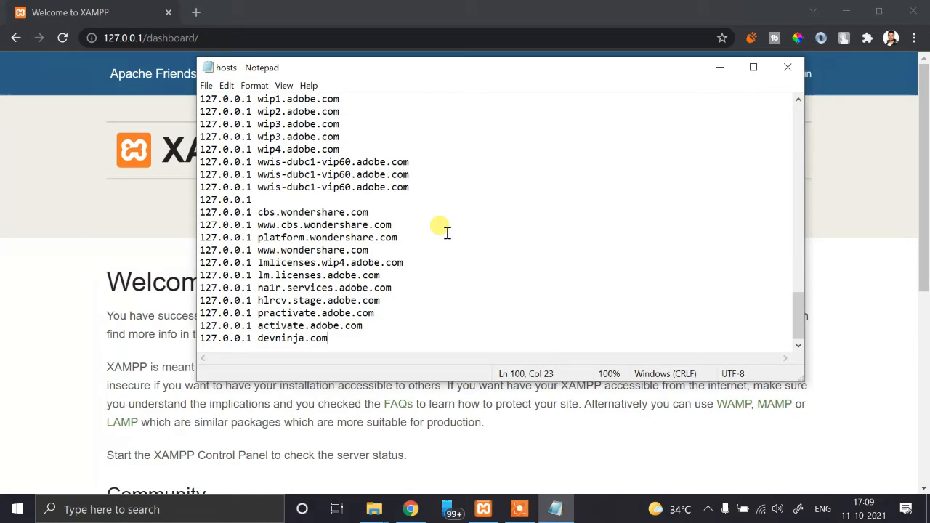
{"action": "left_click", "coordinate": [787, 68]}
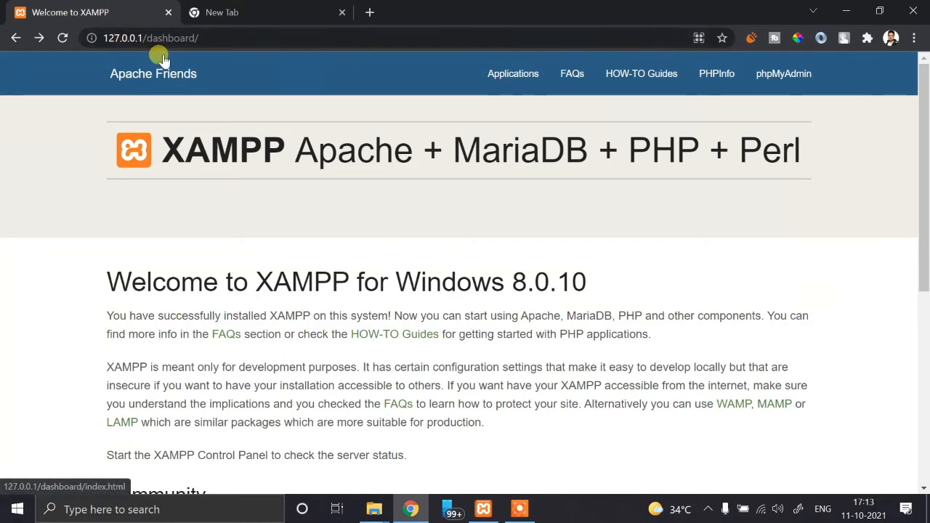
Step: Replace the host in the dashboard page's address with devninja.com and load the page to test the mapping
{"action": "left_click", "coordinate": [218, 37]}
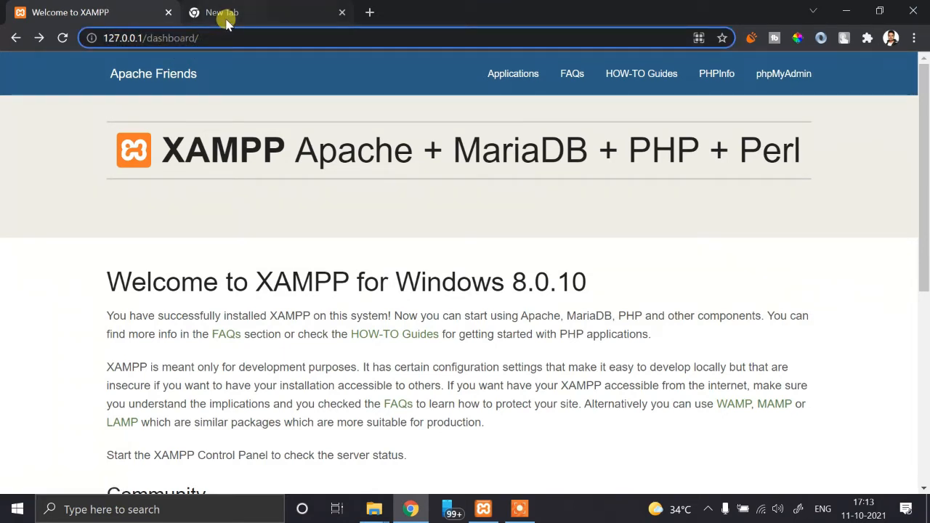
{"action": "key", "text": "Delete"}
{"action": "key", "text": "Delete"}
{"action": "key", "text": "Delete"}
{"action": "key", "text": "Delete"}
{"action": "key", "text": "BackSpace"}
{"action": "key", "text": "BackSpace"}
{"action": "key", "text": "BackSpace"}
{"action": "key", "text": "BackSpace"}
{"action": "key", "text": "BackSpace"}
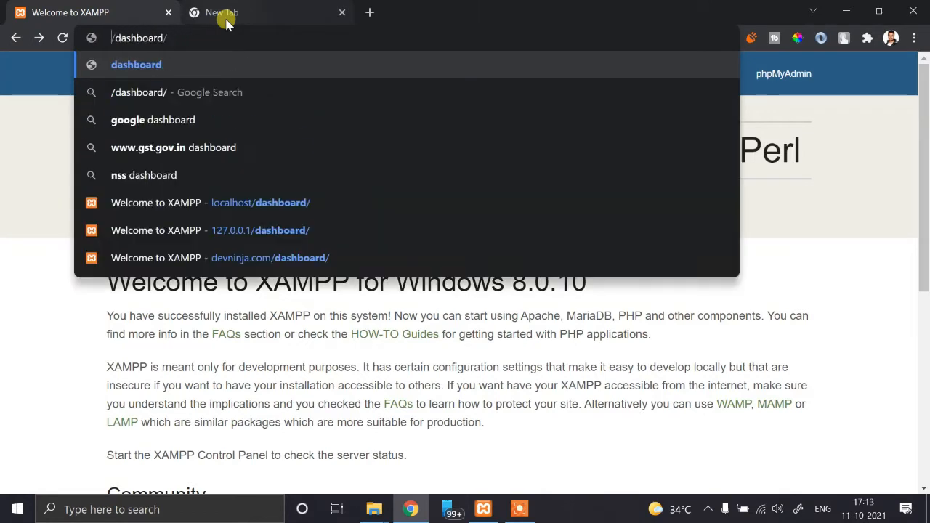
{"action": "type", "text": "devninj"}
{"action": "type", "text": "a.com"}
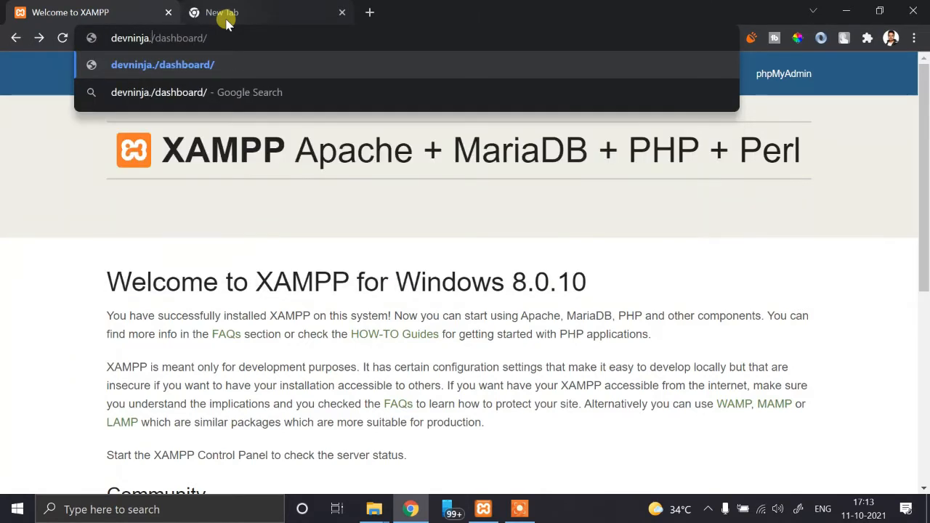
{"action": "key", "text": "Return"}
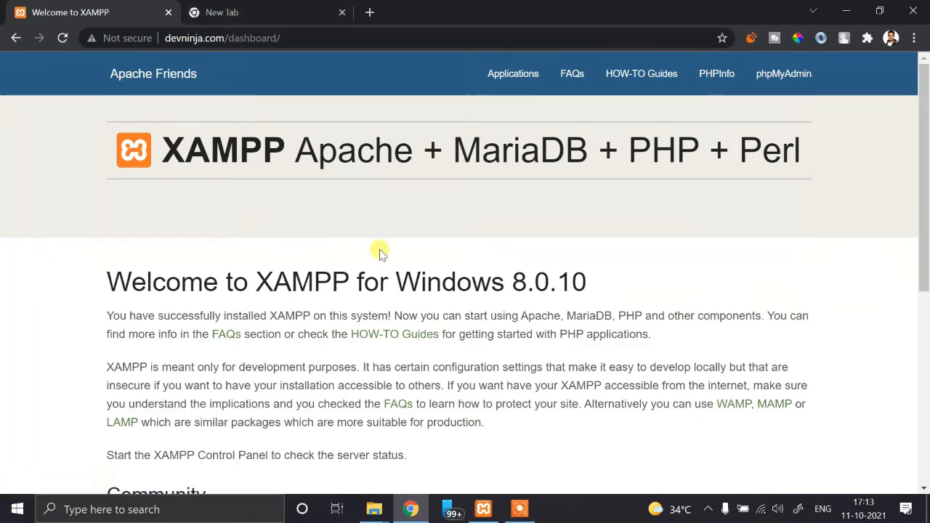
Step: Load the test folder at devninja.com/test to check that subfolders open under the custom domain
{"action": "left_click_drag", "start_coordinate": [235, 38], "coordinate": [444, 42]}
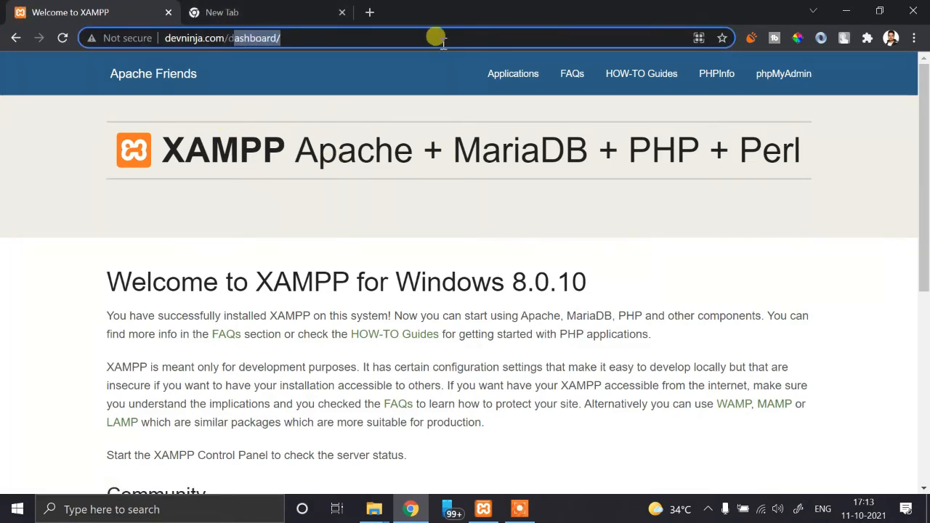
{"action": "key", "text": "BackSpace"}
{"action": "key", "text": "BackSpace"}
{"action": "type", "text": "tes"}
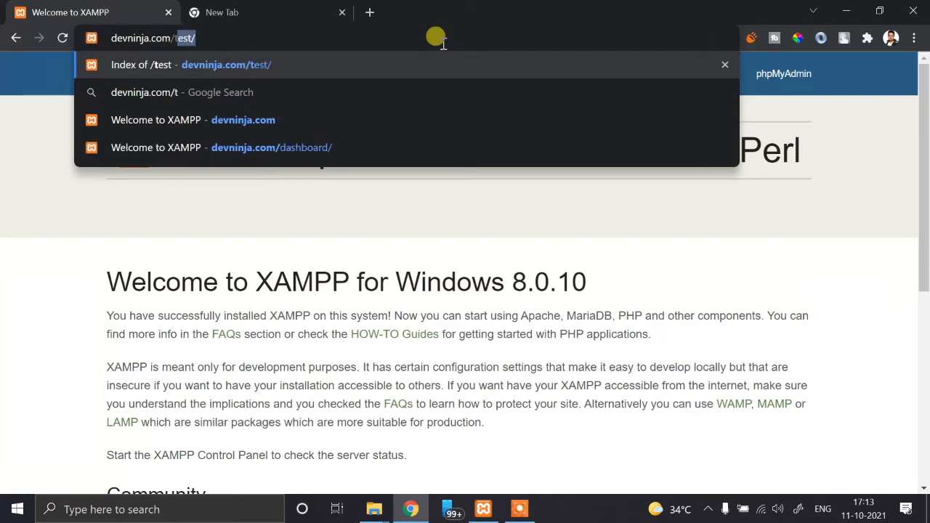
{"action": "type", "text": "t"}
{"action": "key", "text": "Return"}
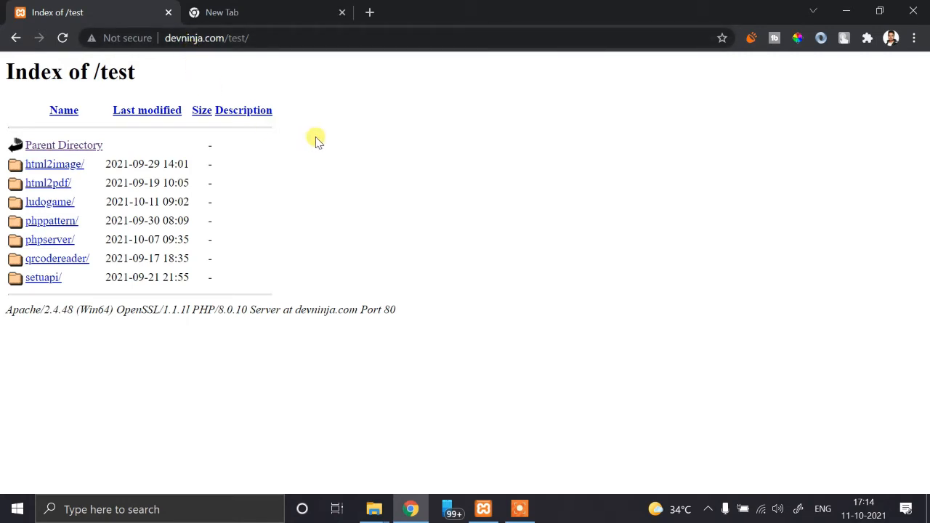
Step: Minimize the browser and XAMPP Control Panel, and copy cert.conf and make-cert.bat from the files folder
{"action": "left_click", "coordinate": [342, 12]}
{"action": "left_click", "coordinate": [837, 14]}
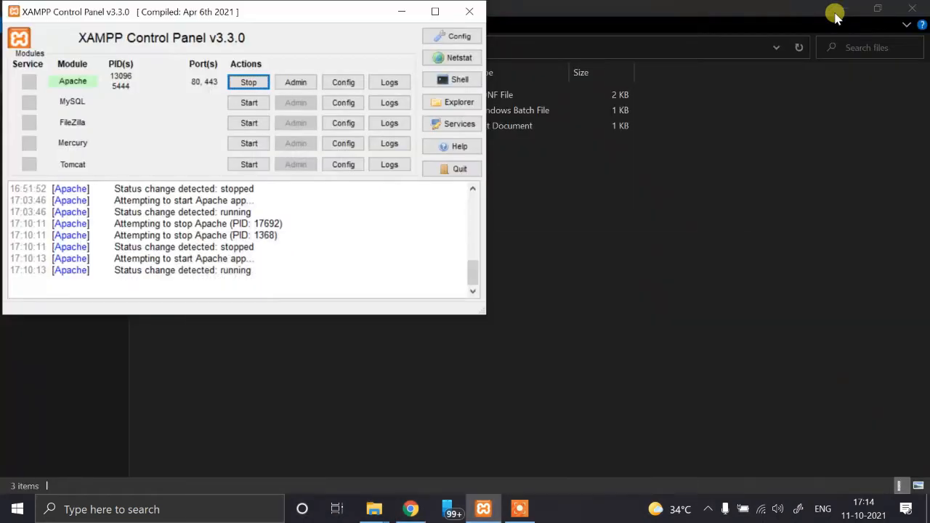
{"action": "left_click", "coordinate": [400, 12]}
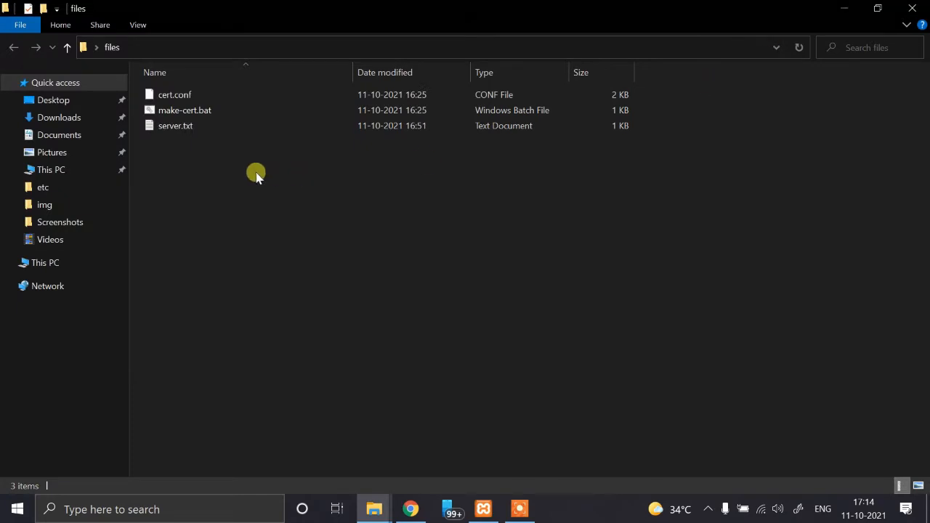
{"action": "left_click", "coordinate": [192, 115]}
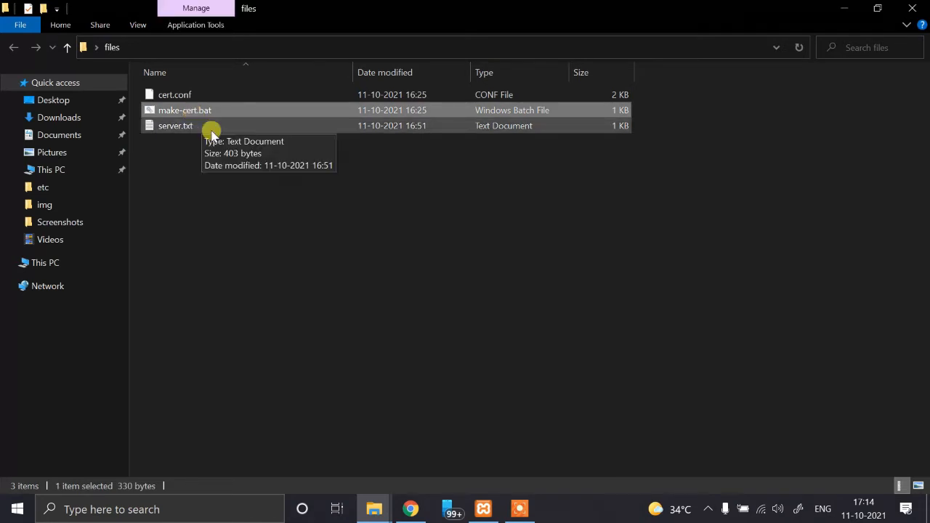
{"action": "left_click", "coordinate": [175, 94], "text": "ctrl"}
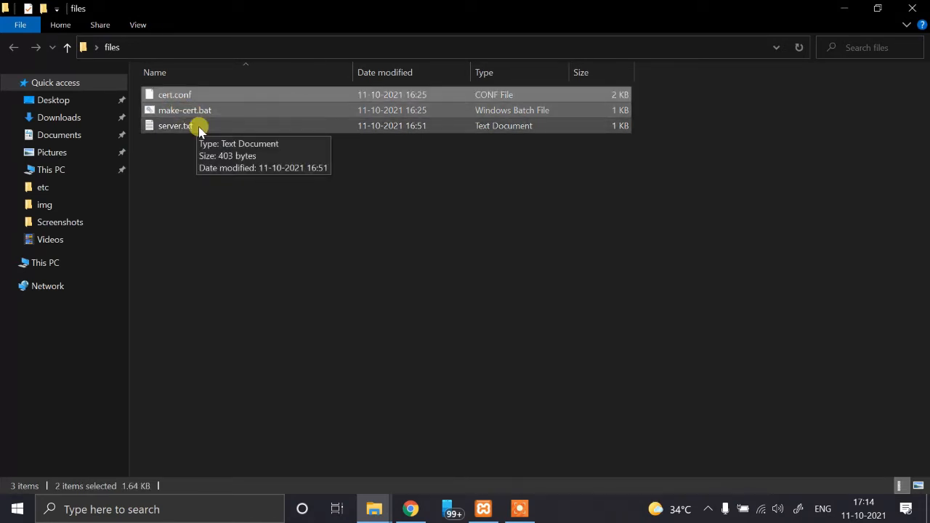
Step: Switch to the other File Explorer window showing the Desktop and browse to C:\xampp\apache
{"action": "left_click", "coordinate": [383, 502]}
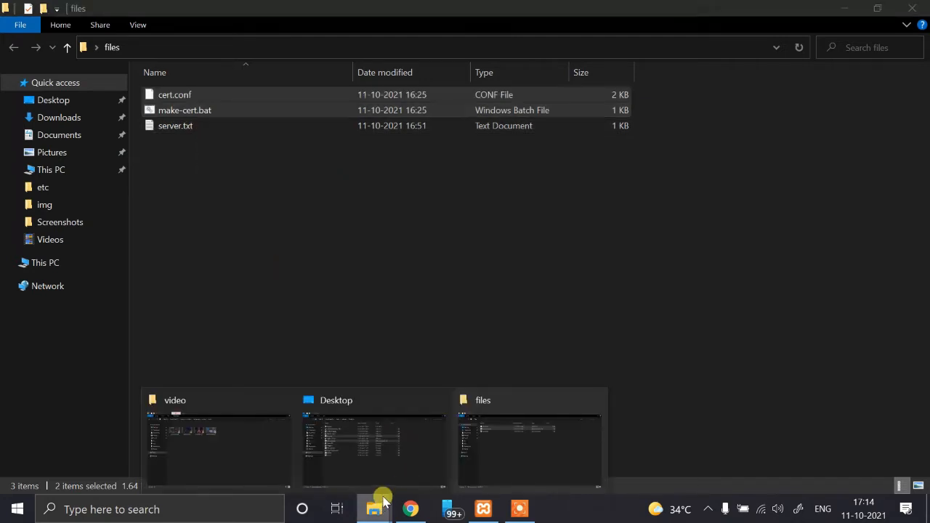
{"action": "mouse_move", "coordinate": [414, 430]}
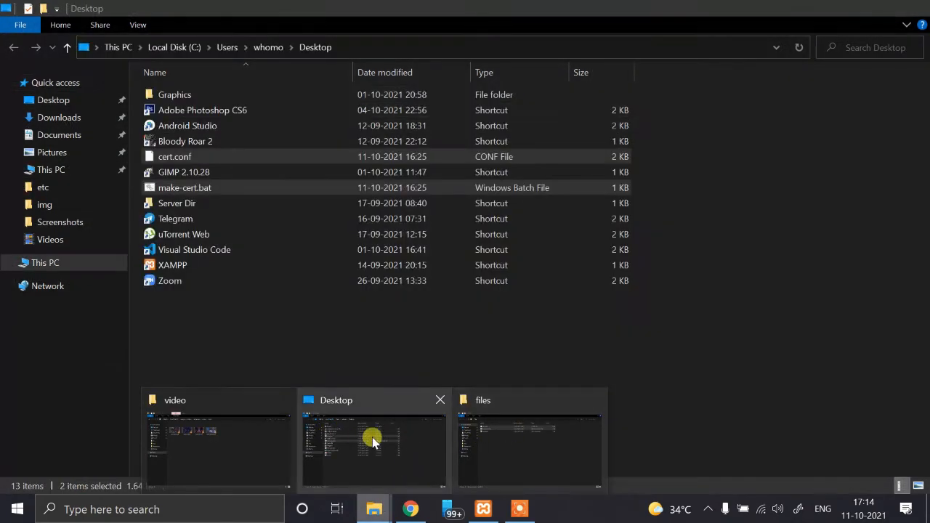
{"action": "left_click", "coordinate": [357, 464]}
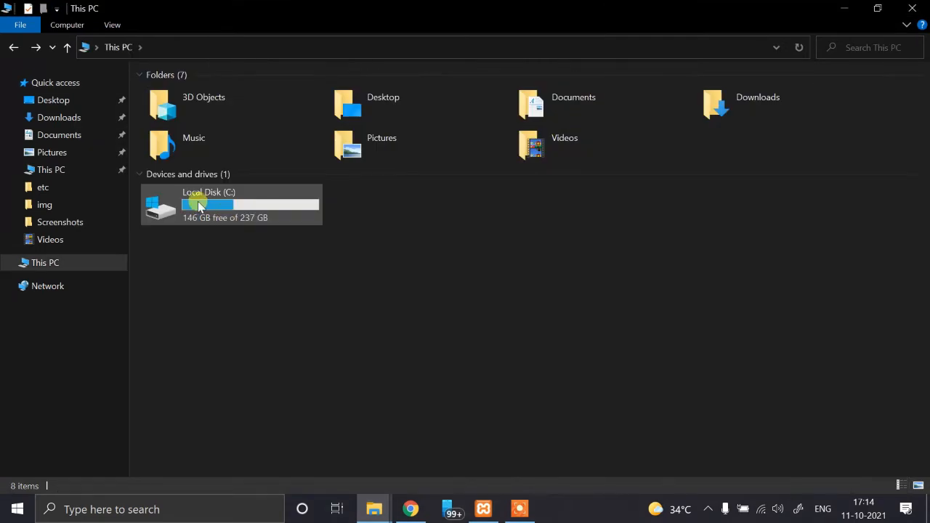
{"action": "double_click", "coordinate": [198, 201]}
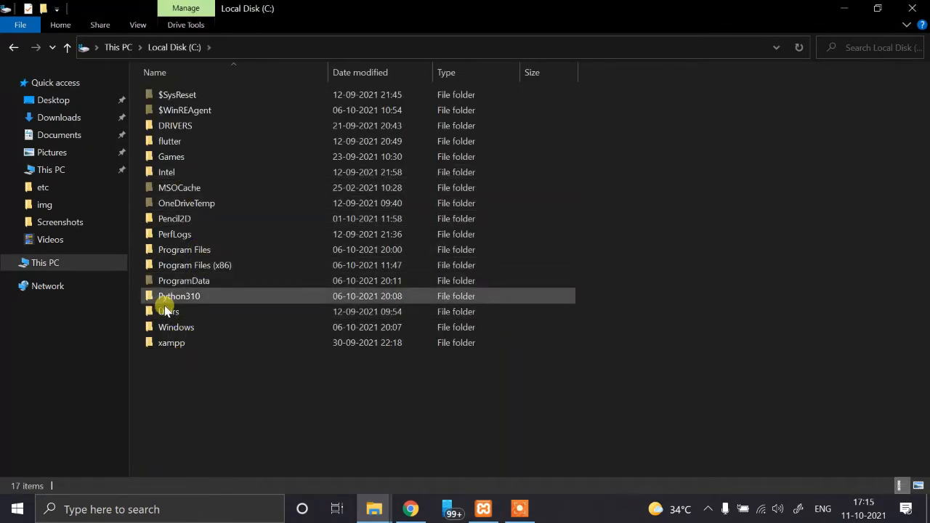
{"action": "double_click", "coordinate": [166, 343]}
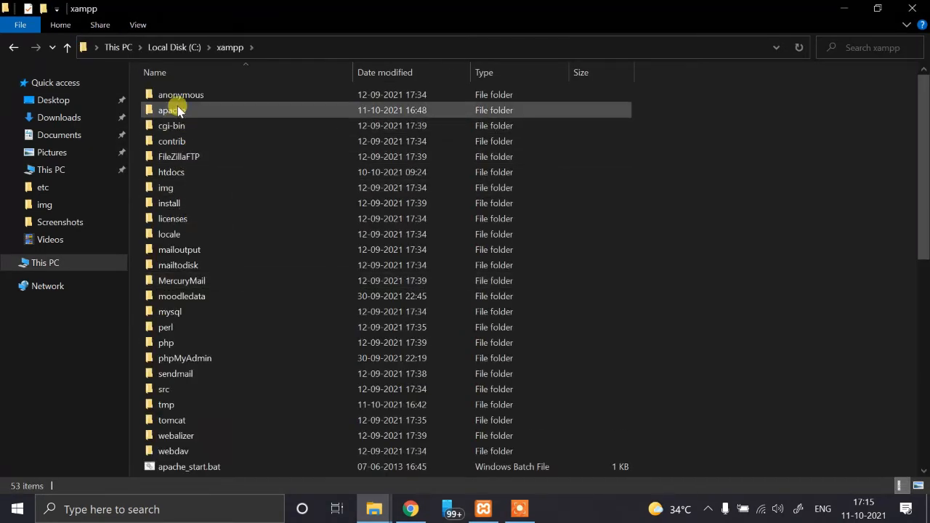
{"action": "double_click", "coordinate": [178, 110]}
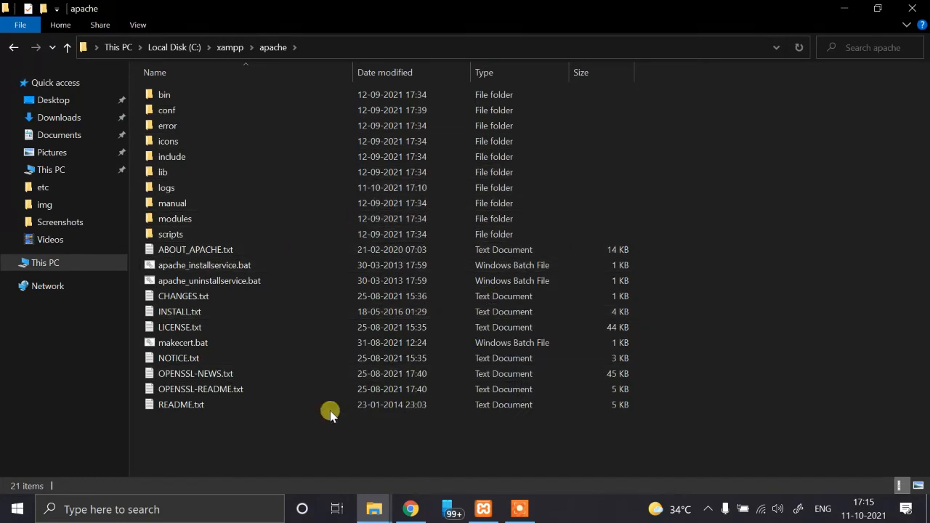
Step: Create a new folder named crt inside the apache folder
{"action": "right_click", "coordinate": [247, 454]}
{"action": "mouse_move", "coordinate": [223, 421]}
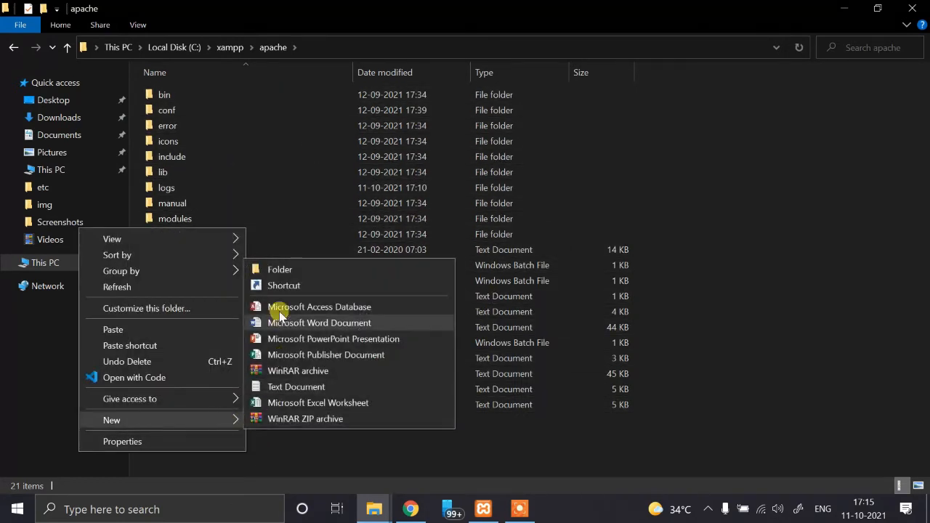
{"action": "left_click", "coordinate": [275, 268]}
{"action": "type", "text": "cr"}
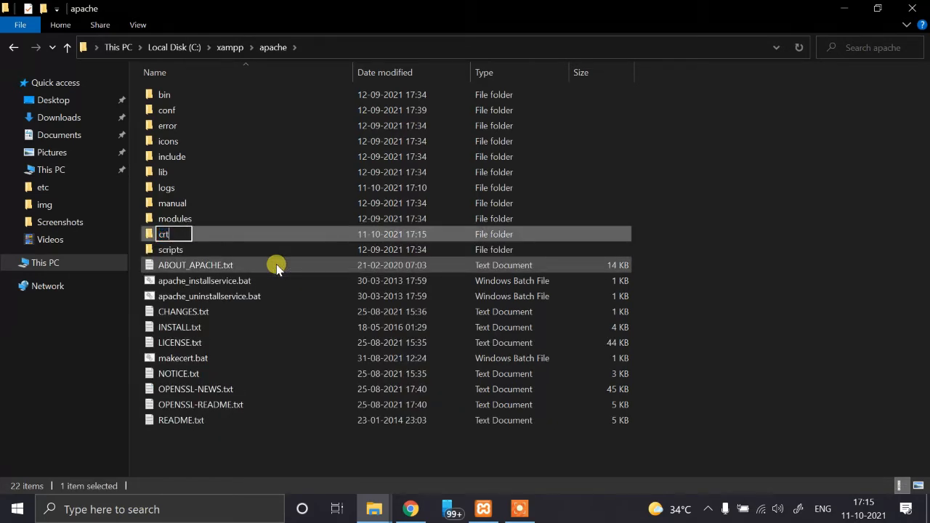
{"action": "type", "text": "t"}
{"action": "key", "text": "Return"}
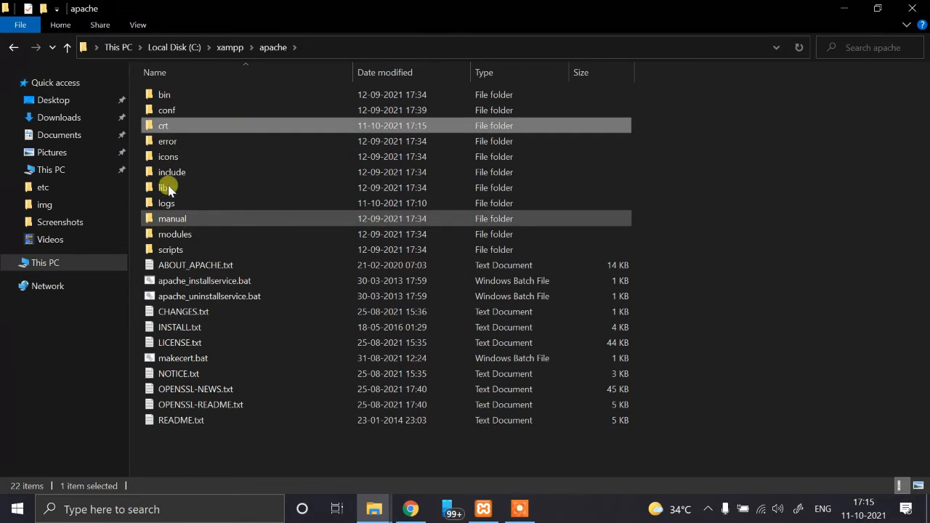
Step: Open the crt folder and paste the copied cert.conf and make-cert.bat files into it
{"action": "double_click", "coordinate": [154, 128]}
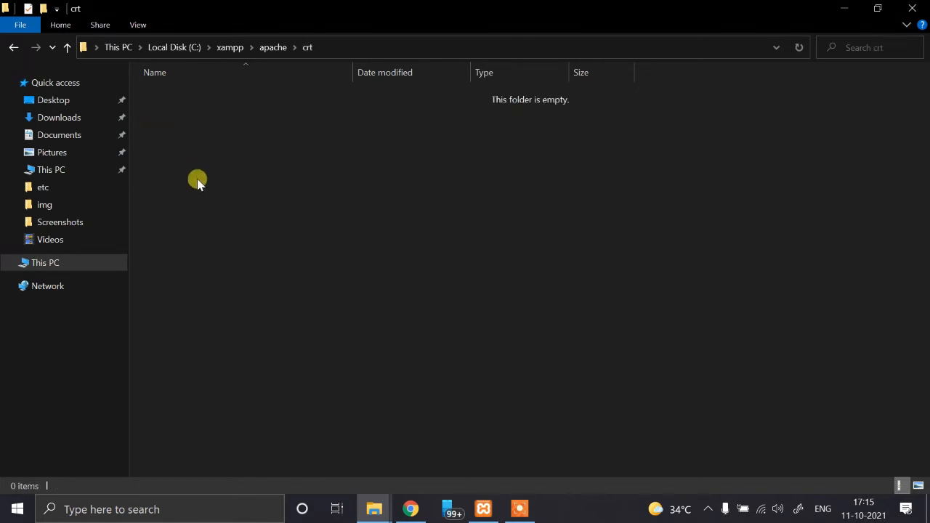
{"action": "key", "text": "ctrl+v"}
{"action": "left_click", "coordinate": [225, 203]}
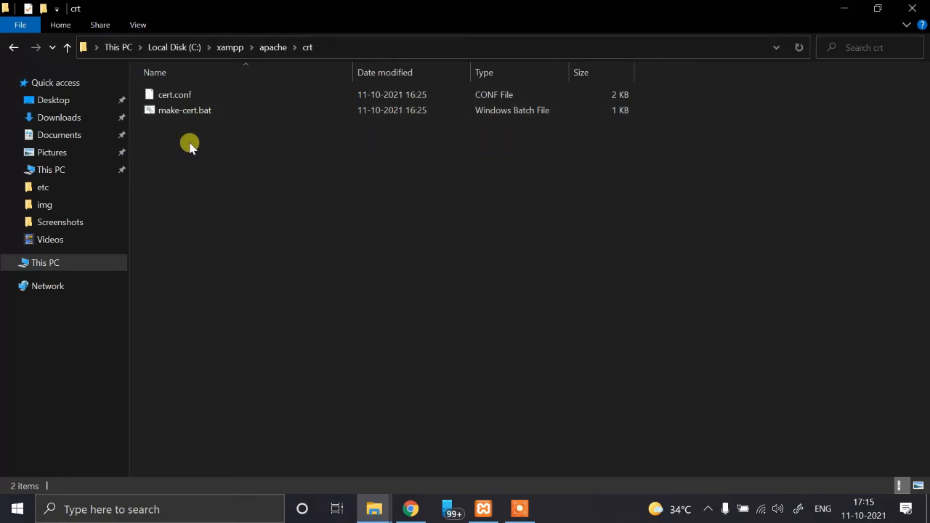
Step: Open cert.conf from the crt folder in Visual Studio Code and look through it for the {{DOMAIN}} placeholders
{"action": "left_click", "coordinate": [182, 97]}
{"action": "right_click", "coordinate": [182, 94]}
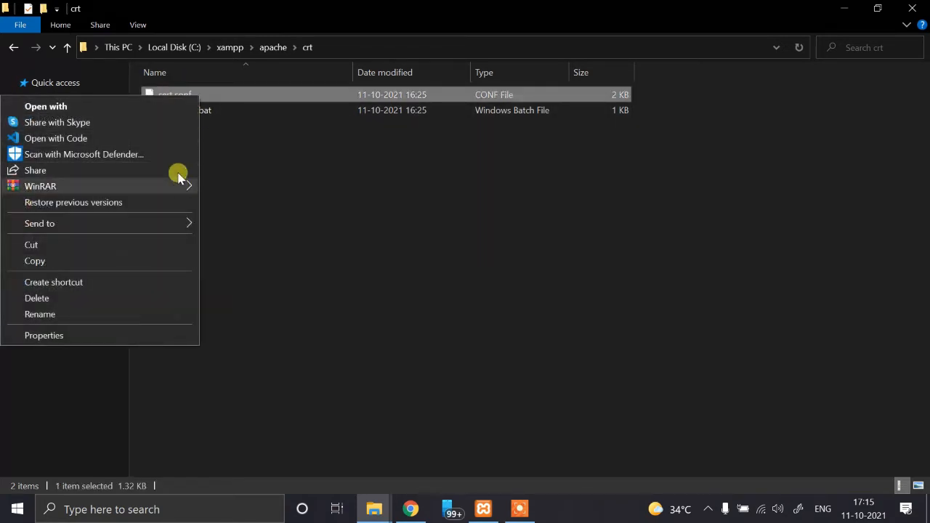
{"action": "left_click", "coordinate": [146, 138]}
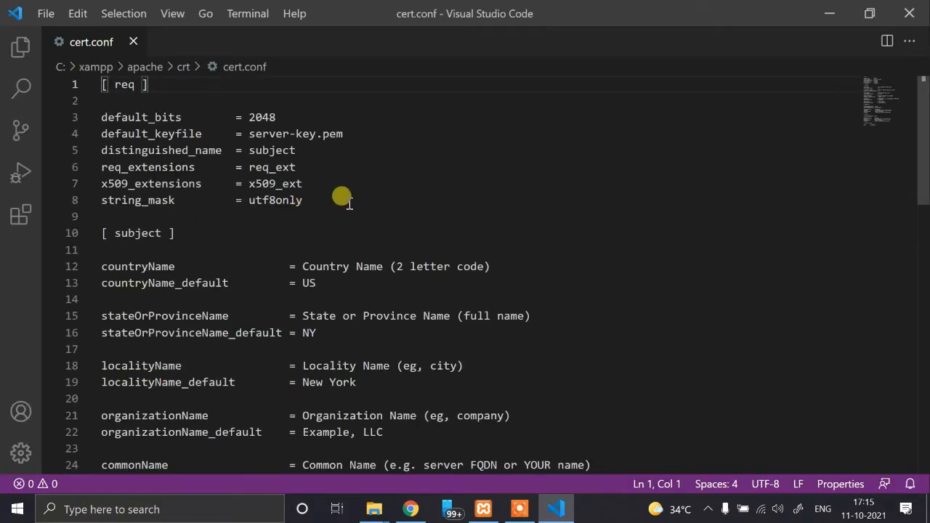
{"action": "scroll", "coordinate": [363, 237], "scroll_direction": "down", "scroll_amount": 3}
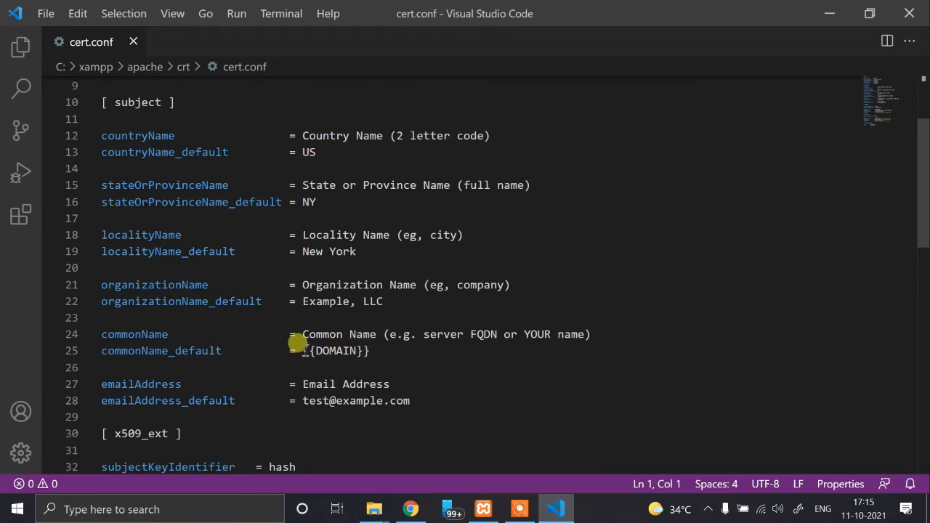
{"action": "scroll", "coordinate": [341, 327], "scroll_direction": "down", "scroll_amount": 2}
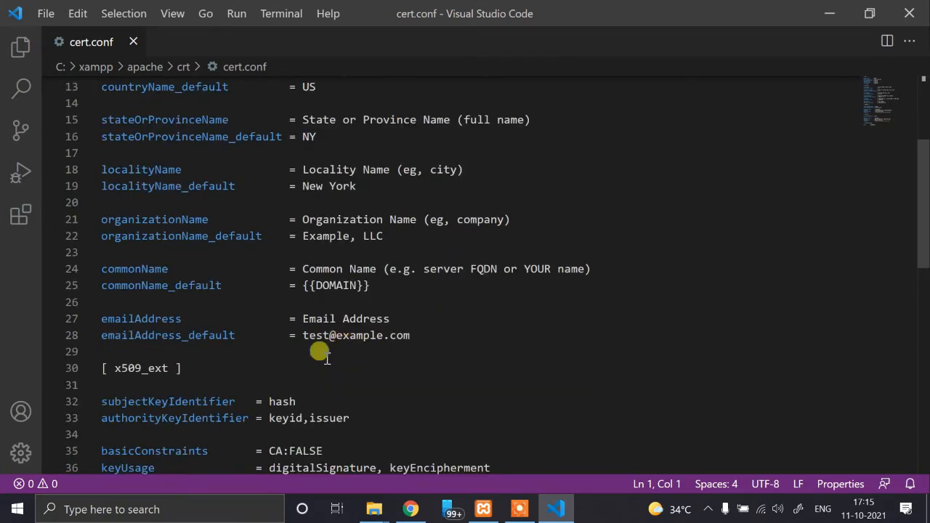
{"action": "left_click", "coordinate": [331, 285]}
{"action": "scroll", "coordinate": [272, 375], "scroll_direction": "down", "scroll_amount": 5}
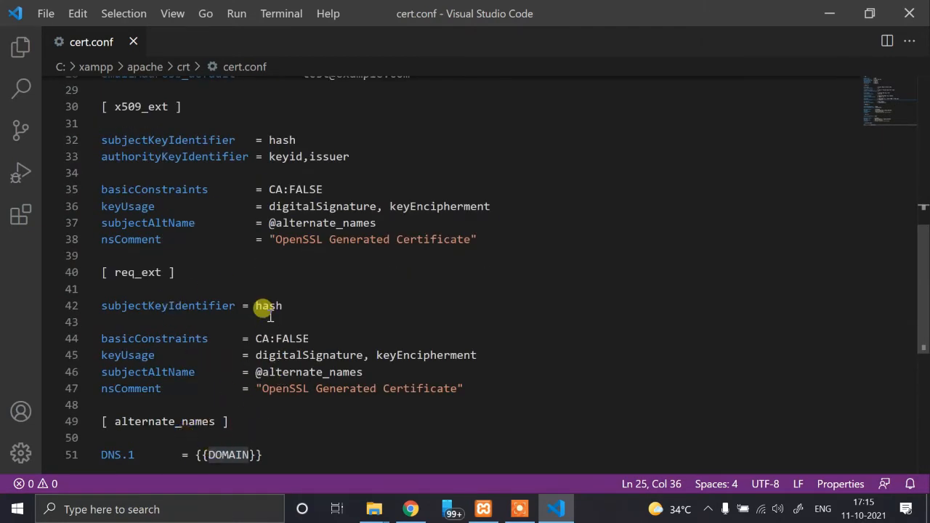
Step: Replace the {{DOMAIN}} placeholder of commonName_default in cert.conf with devninja.com
{"action": "key", "text": "alt+Tab"}
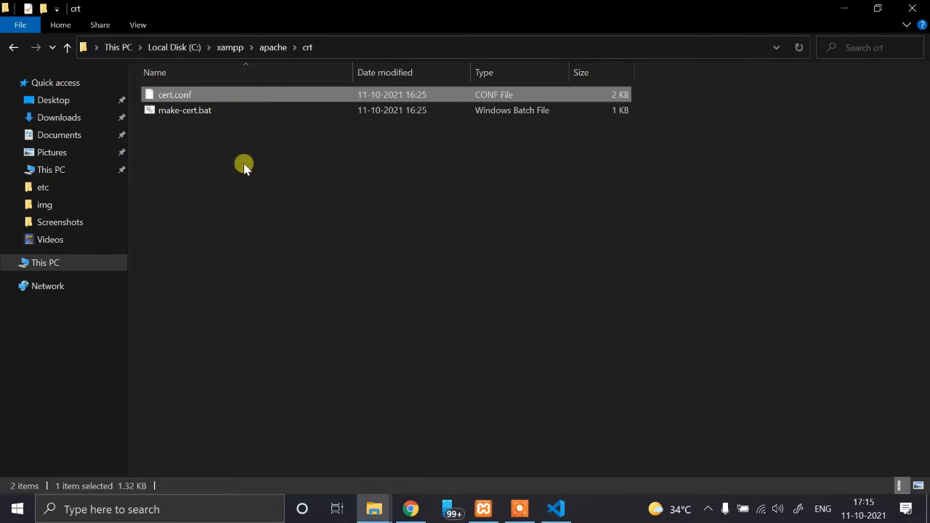
{"action": "key", "text": "alt+Tab"}
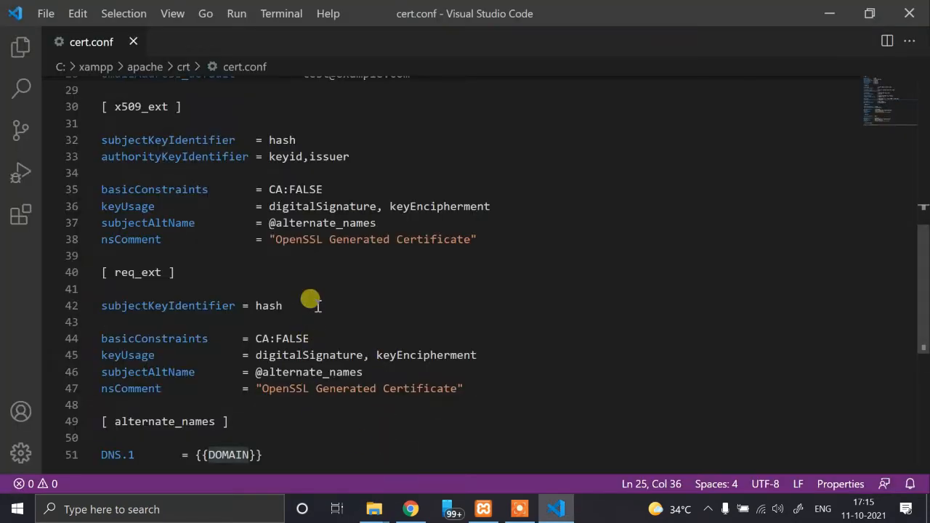
{"action": "scroll", "coordinate": [312, 298], "scroll_direction": "up", "scroll_amount": 3}
{"action": "scroll", "coordinate": [327, 269], "scroll_direction": "up", "scroll_amount": 3}
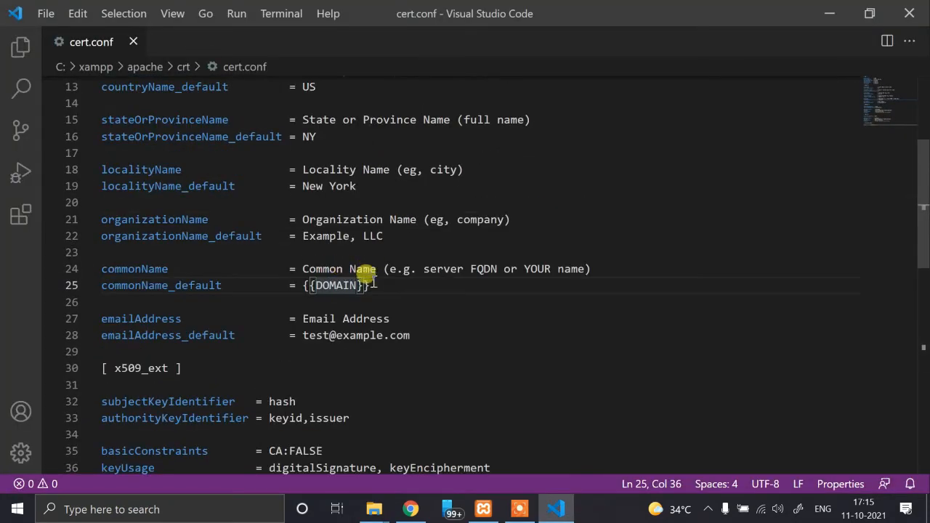
{"action": "left_click_drag", "start_coordinate": [368, 286], "coordinate": [301, 286]}
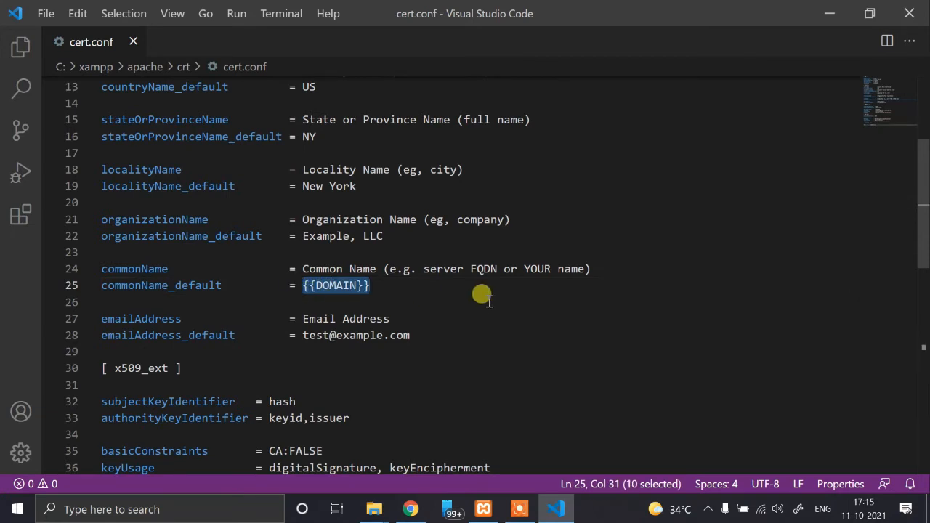
{"action": "type", "text": "devninja"}
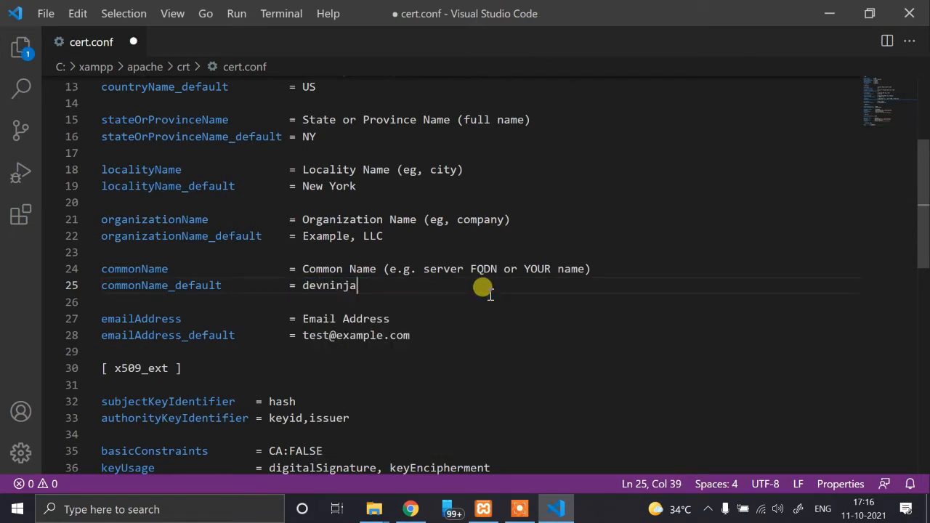
{"action": "type", "text": ".com"}
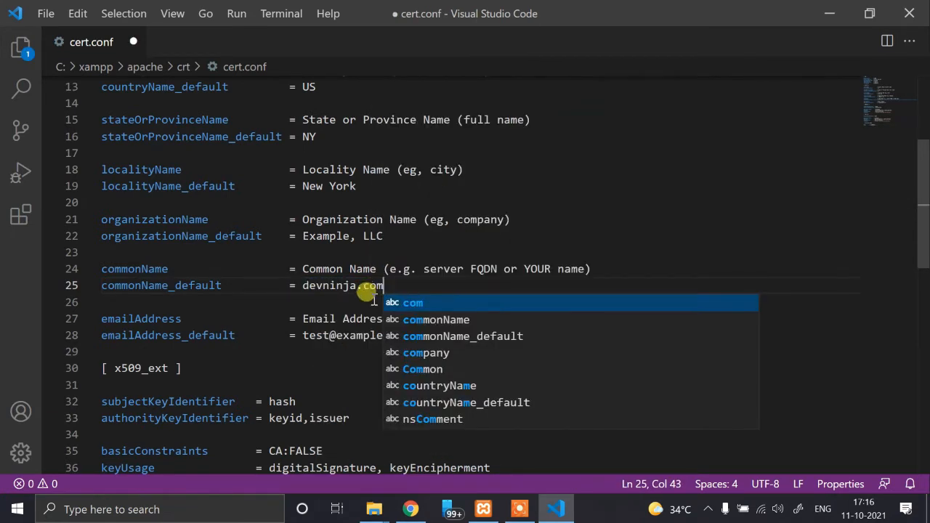
Step: Replace the {{DOMAIN}} placeholder of DNS.1 under alternate_names with devninja.com and save cert.conf
{"action": "scroll", "coordinate": [342, 320], "scroll_direction": "down", "scroll_amount": 7}
{"action": "left_click", "coordinate": [280, 390]}
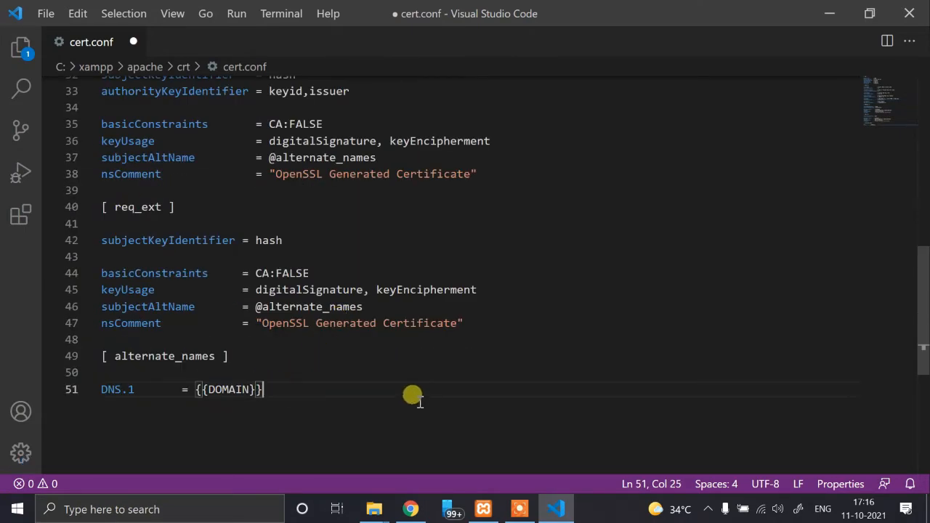
{"action": "key", "text": "BackSpace"}
{"action": "key", "text": "BackSpace"}
{"action": "key", "text": "BackSpace"}
{"action": "key", "text": "BackSpace"}
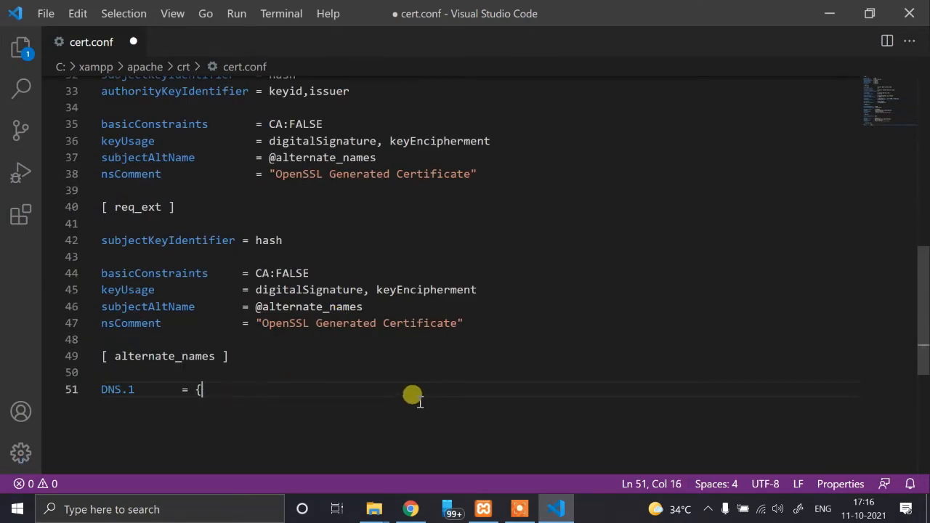
{"action": "type", "text": "devninja"}
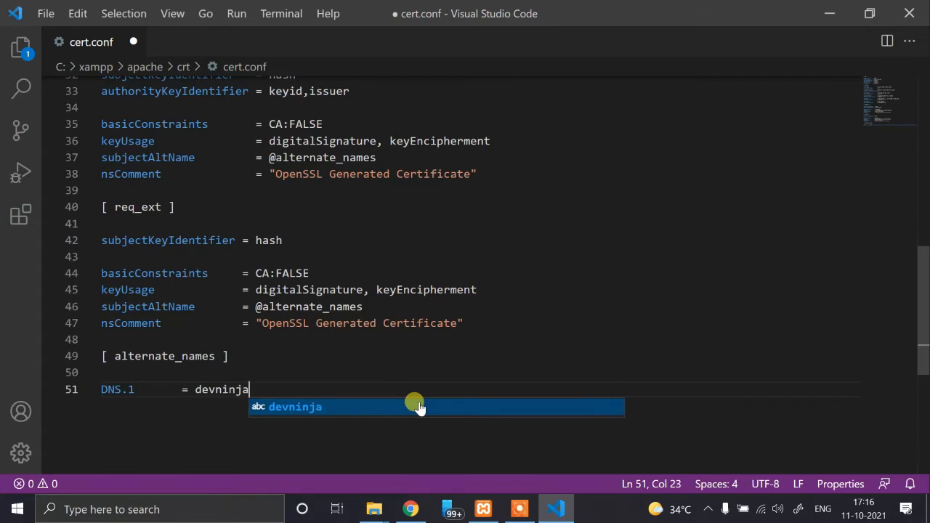
{"action": "type", "text": ".com"}
{"action": "key", "text": "ctrl+s"}
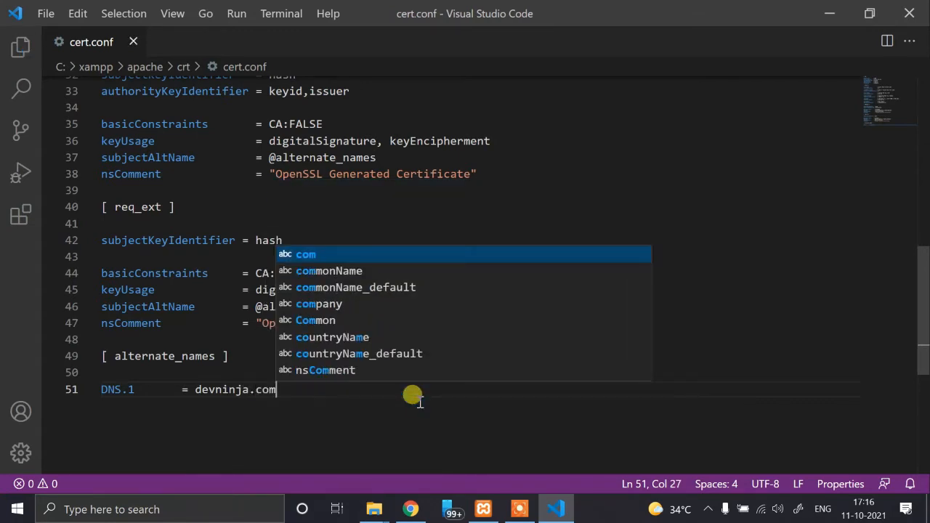
Step: Review the edited cert.conf up to its first line and close Visual Studio Code
{"action": "left_click", "coordinate": [374, 191]}
{"action": "scroll", "coordinate": [374, 196], "scroll_direction": "up", "scroll_amount": 5}
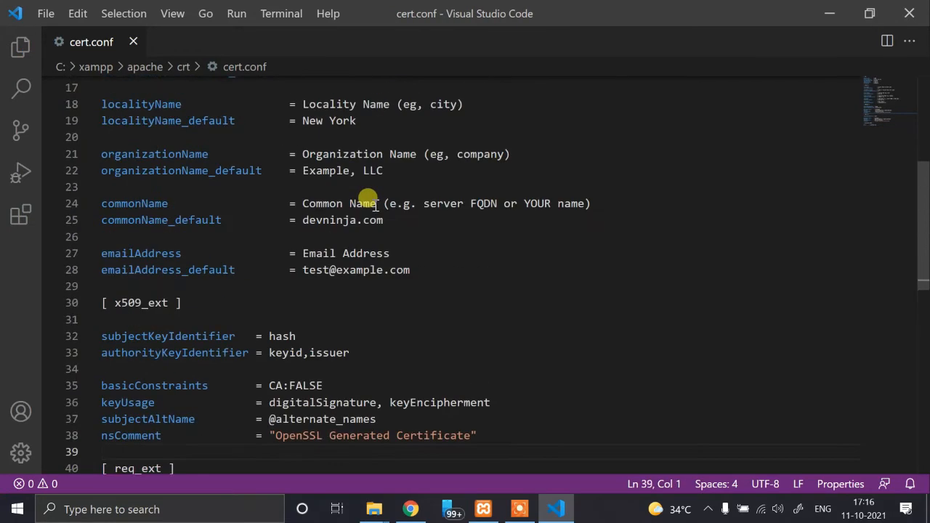
{"action": "scroll", "coordinate": [405, 235], "scroll_direction": "up", "scroll_amount": 4}
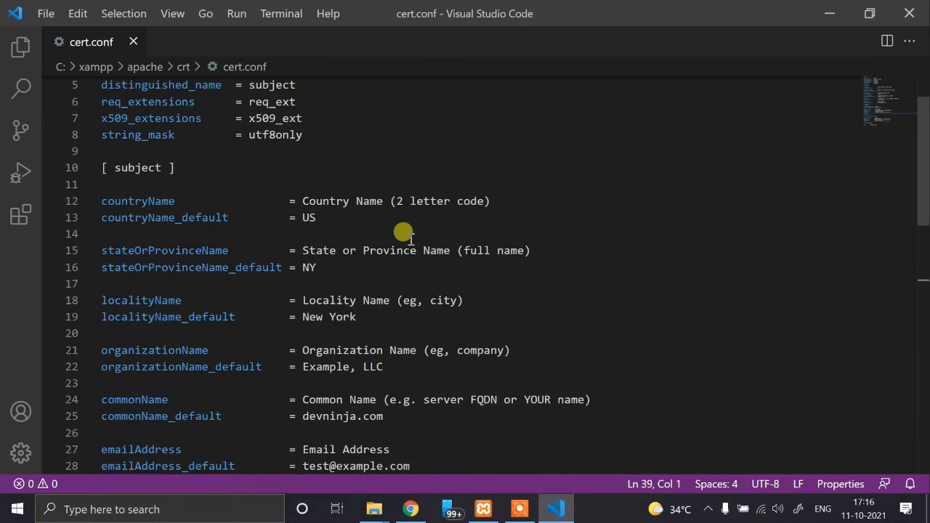
{"action": "scroll", "coordinate": [404, 233], "scroll_direction": "up", "scroll_amount": 2}
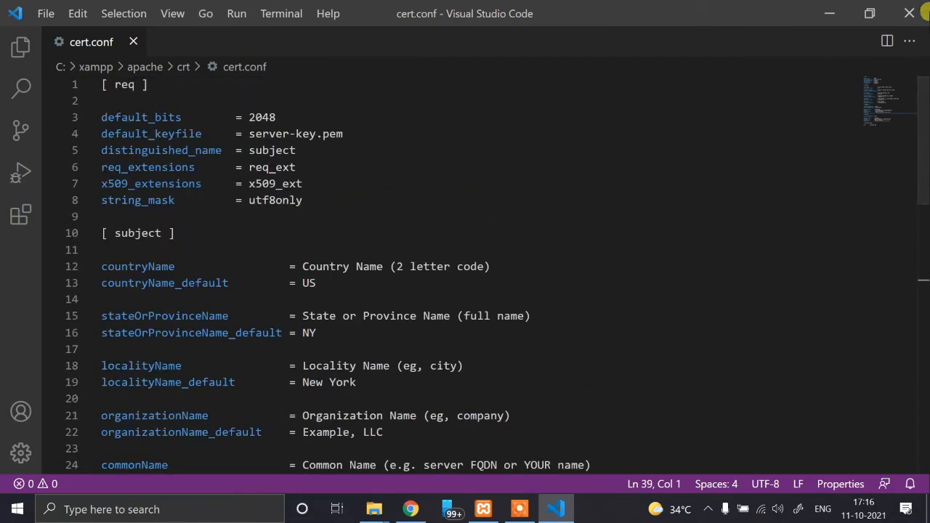
{"action": "left_click", "coordinate": [907, 16]}
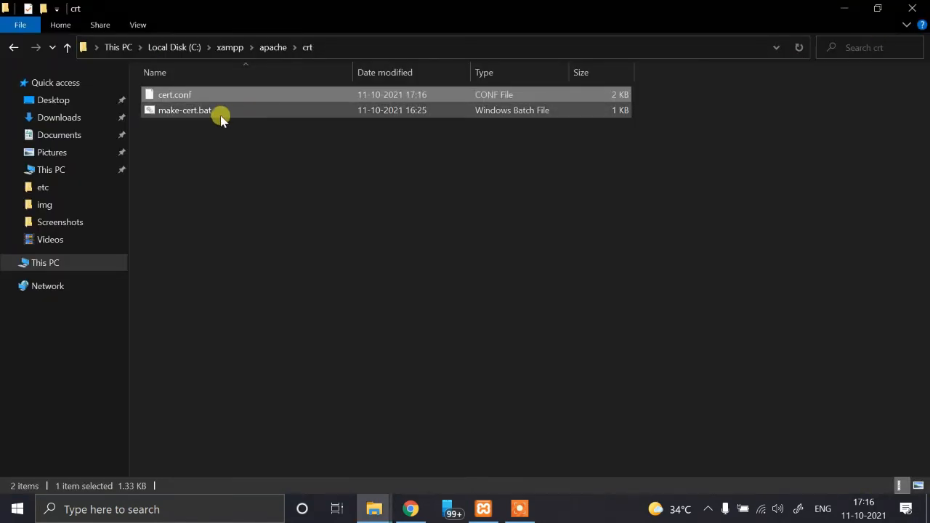
Step: Run make-cert.bat and enter devninja.com as the domain, IN as the country and DL as the state
{"action": "left_click", "coordinate": [220, 160]}
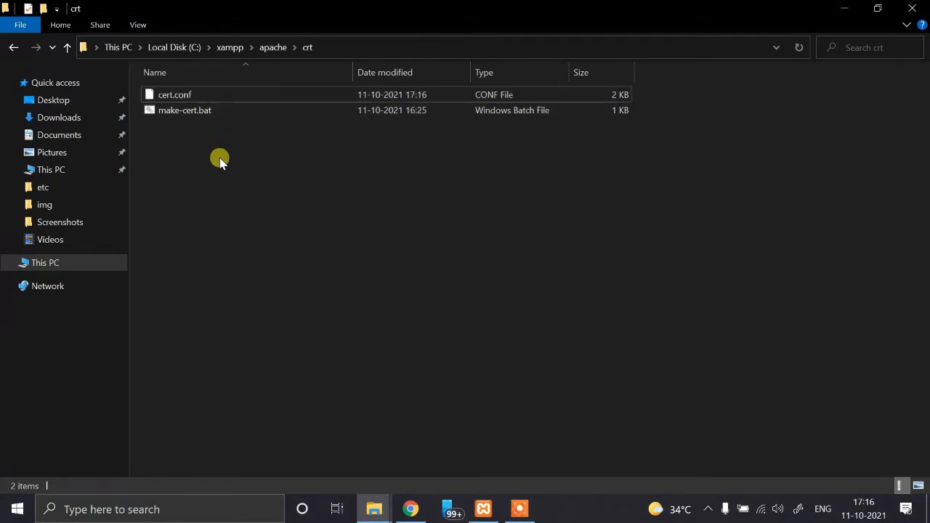
{"action": "double_click", "coordinate": [193, 116]}
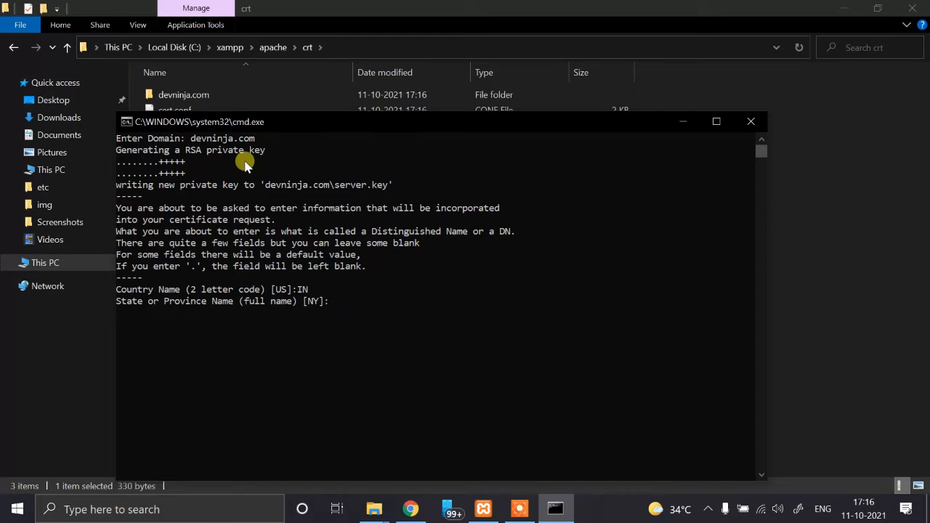
{"action": "key", "text": "Return"}
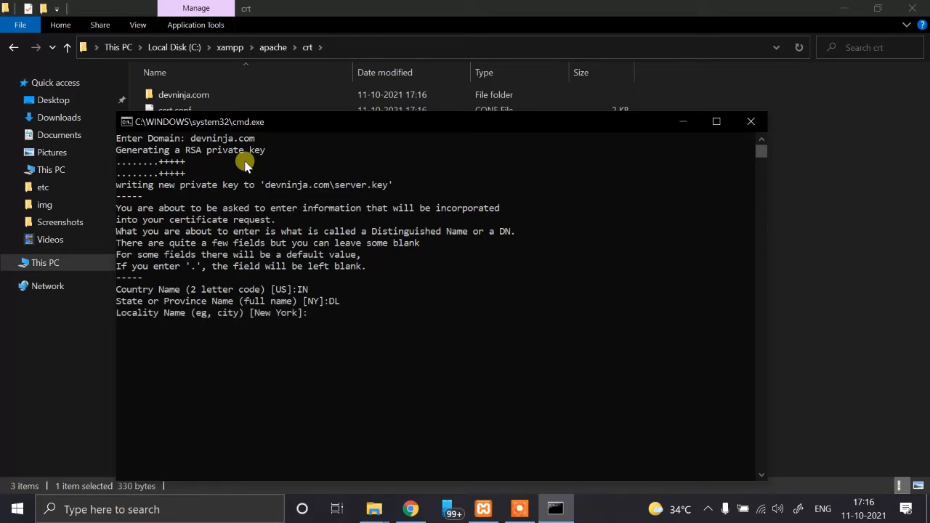
Step: Enter locality Delhi and organization Dev Ninja, accept the default common name, fill in the e-mail address and finish the certificate script
{"action": "type", "text": "Delhi"}
{"action": "key", "text": "Return"}
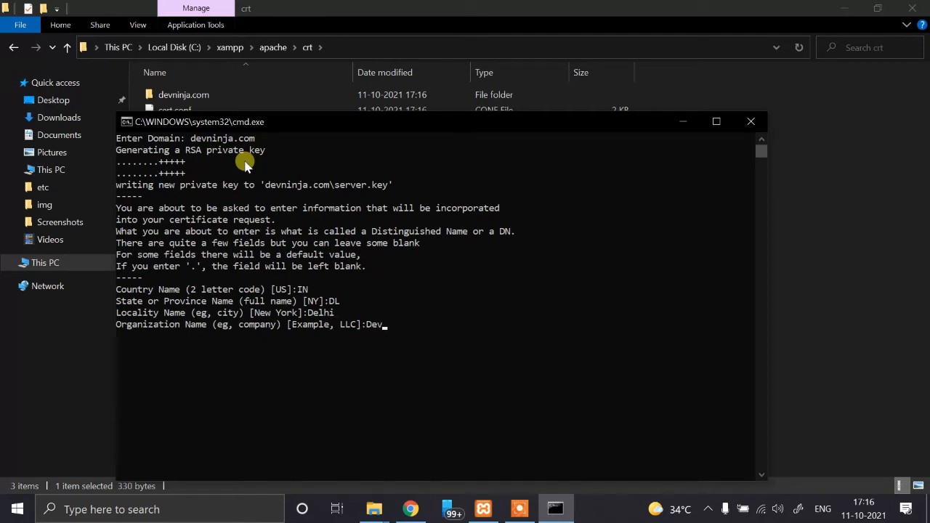
{"action": "type", "text": "Dev Ninja"}
{"action": "key", "text": "Return"}
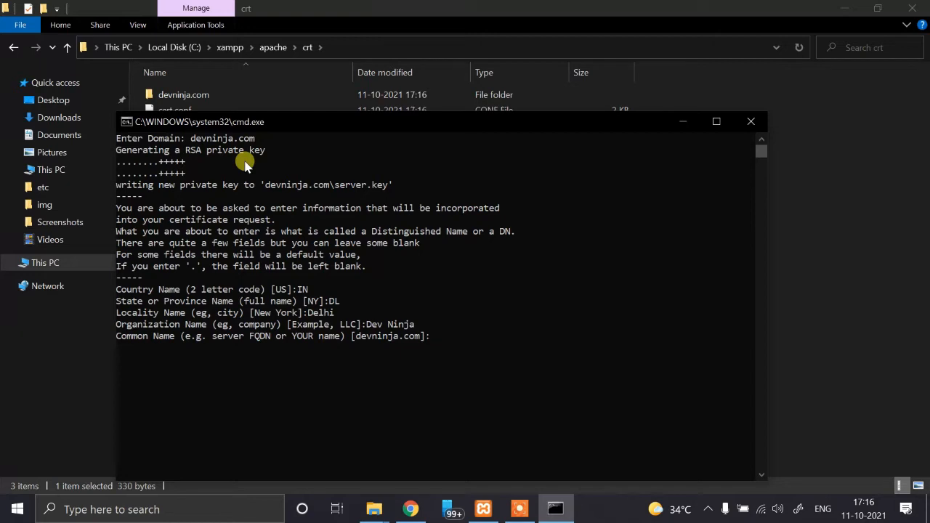
{"action": "key", "text": "Return"}
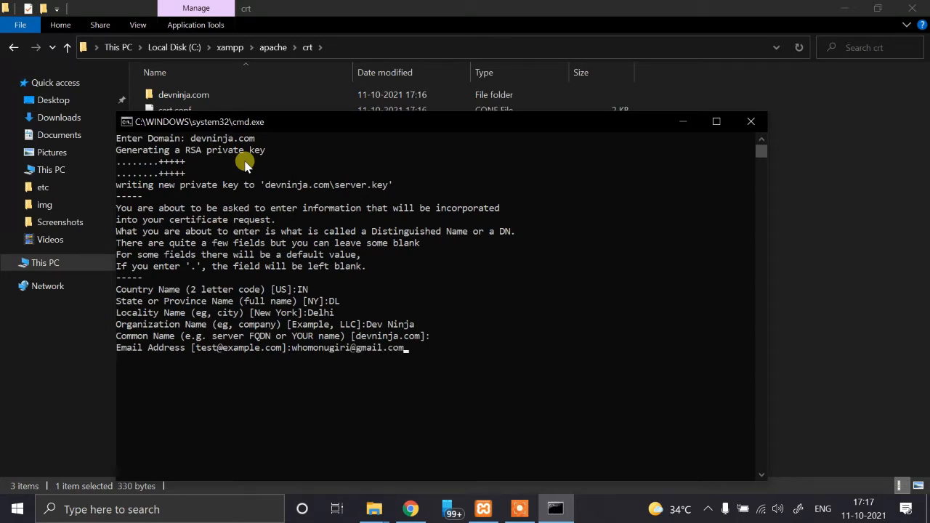
{"action": "key", "text": "Return"}
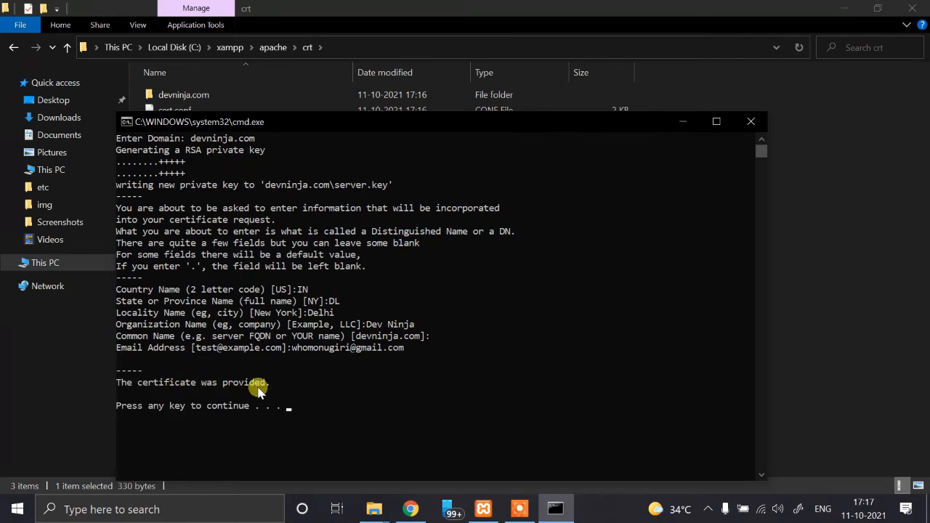
{"action": "key", "text": "Return"}
{"action": "left_click", "coordinate": [250, 257]}
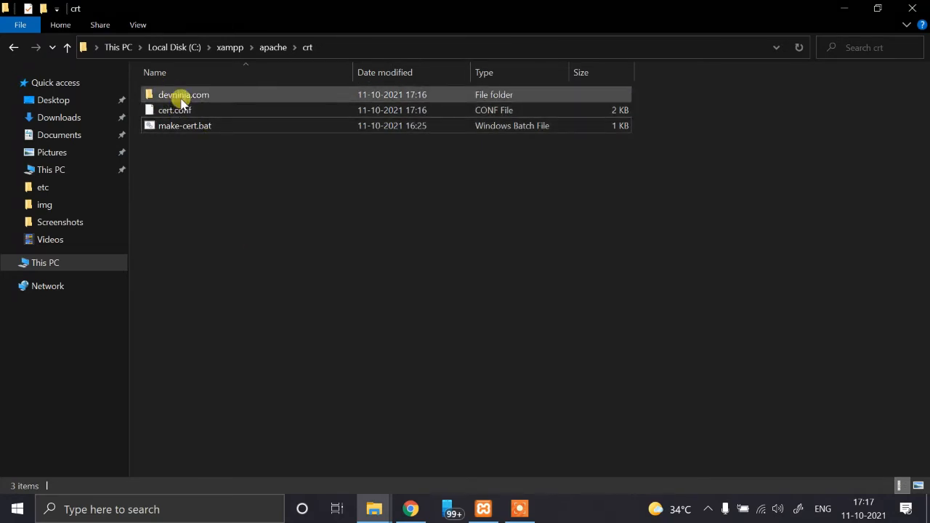
Step: Open the generated devninja.com folder and view the server.crt certificate
{"action": "mouse_move", "coordinate": [181, 103]}
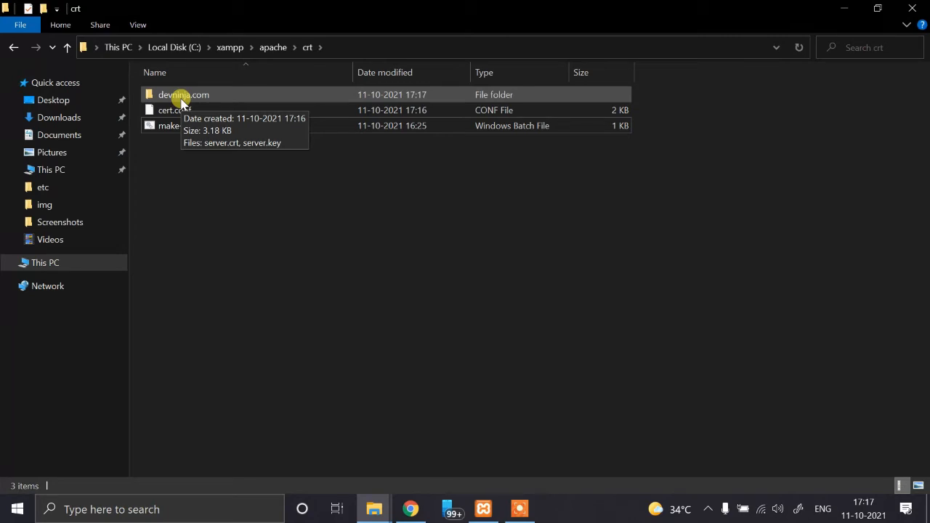
{"action": "double_click", "coordinate": [181, 103]}
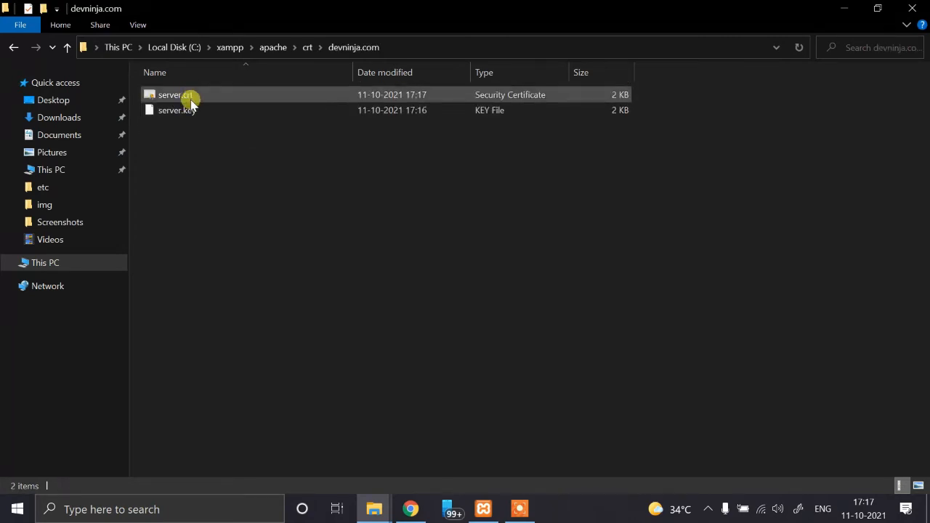
{"action": "mouse_move", "coordinate": [181, 97]}
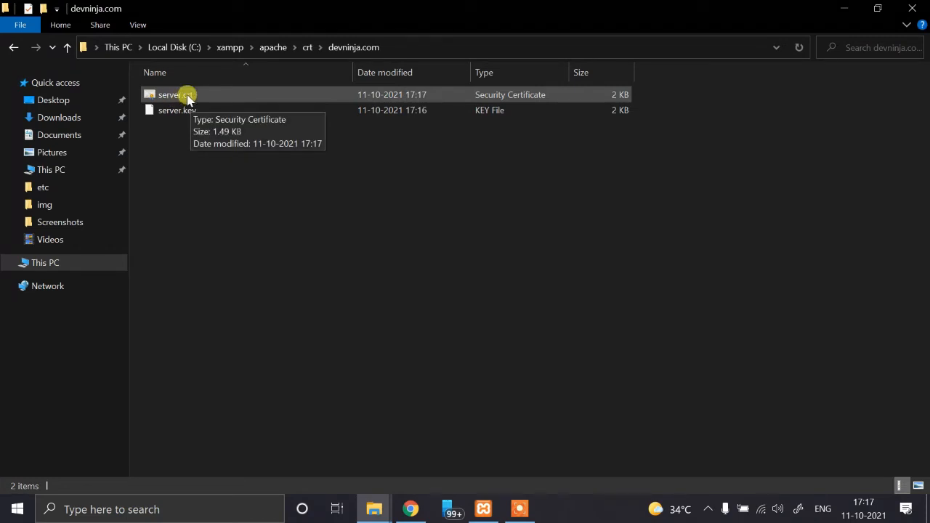
{"action": "double_click", "coordinate": [185, 96]}
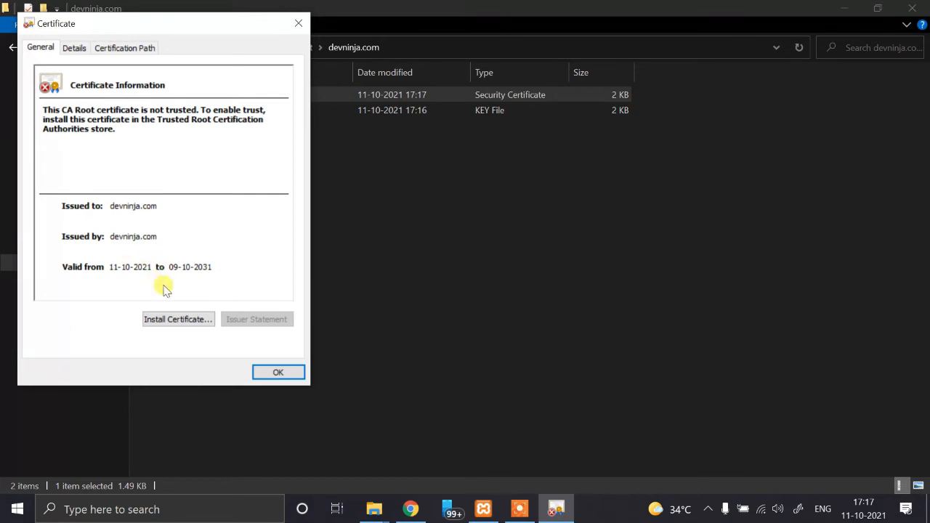
Step: Install the certificate for the Local Machine in the Trusted Root Certification Authorities store and close the certificate window
{"action": "left_click", "coordinate": [195, 326]}
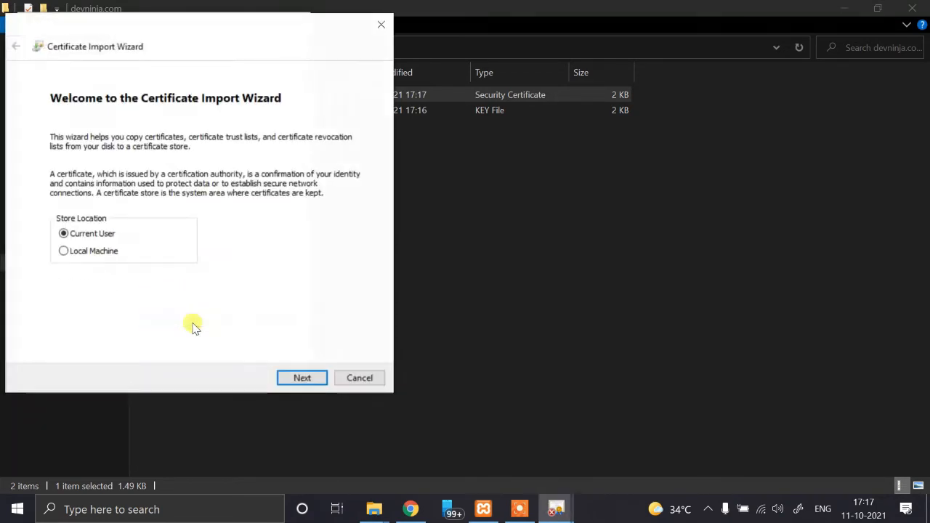
{"action": "left_click", "coordinate": [86, 251]}
{"action": "left_click", "coordinate": [301, 376]}
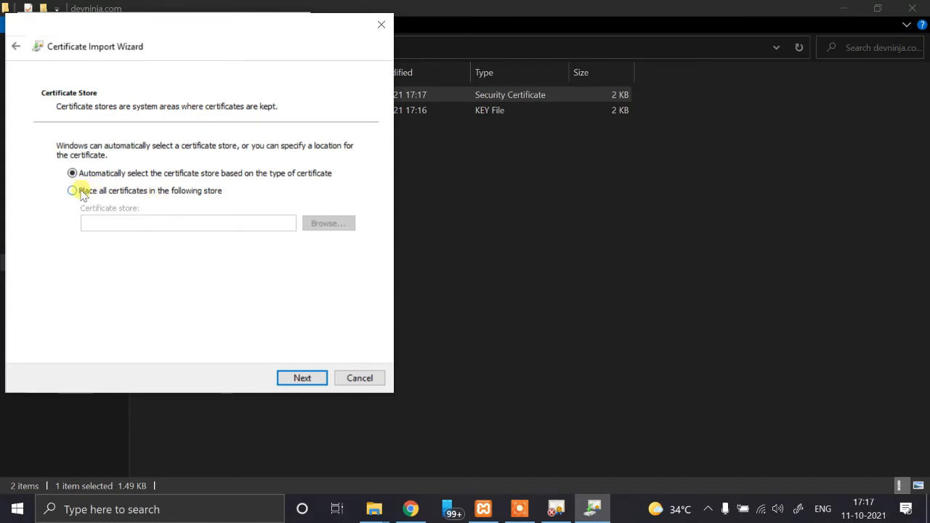
{"action": "left_click", "coordinate": [73, 192]}
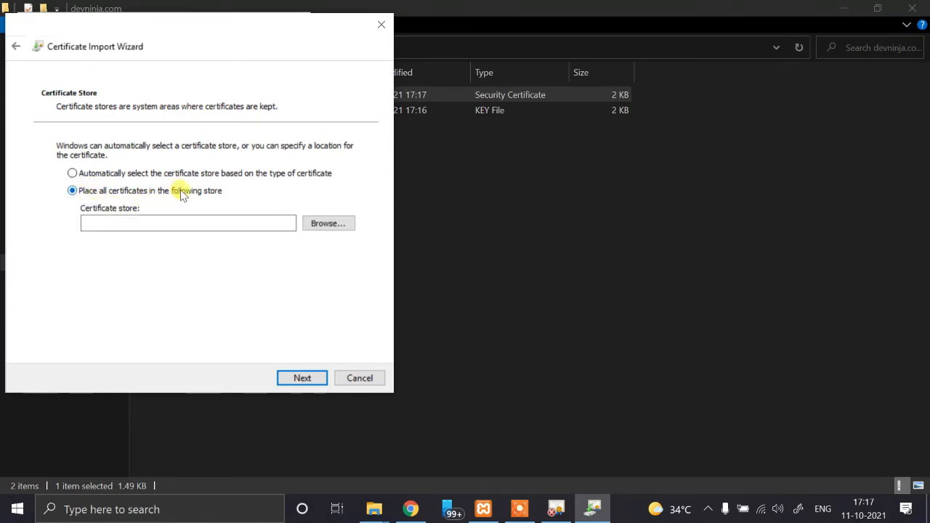
{"action": "left_click", "coordinate": [328, 223]}
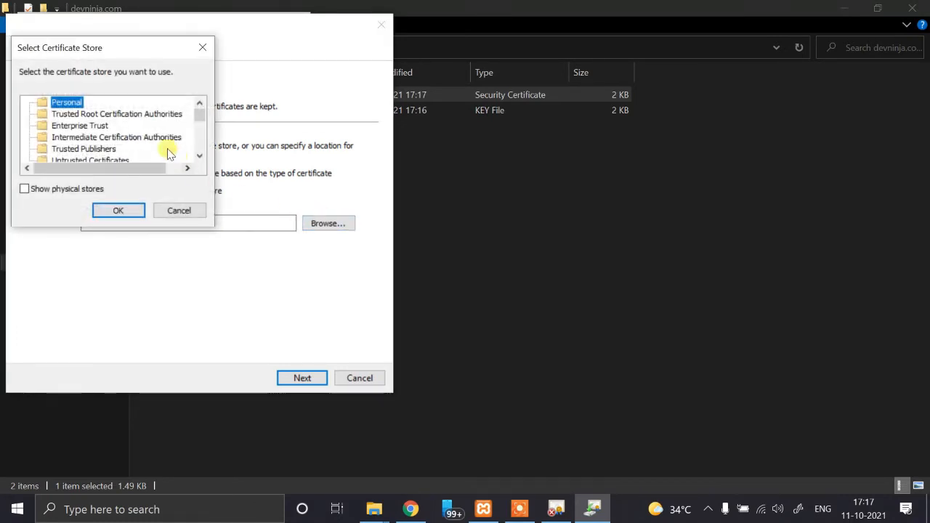
{"action": "left_click", "coordinate": [126, 116]}
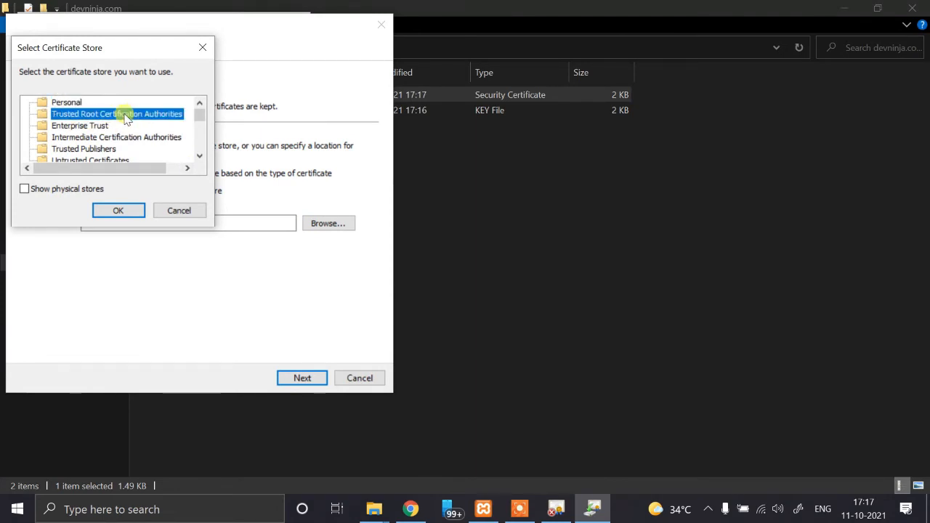
{"action": "left_click", "coordinate": [119, 211]}
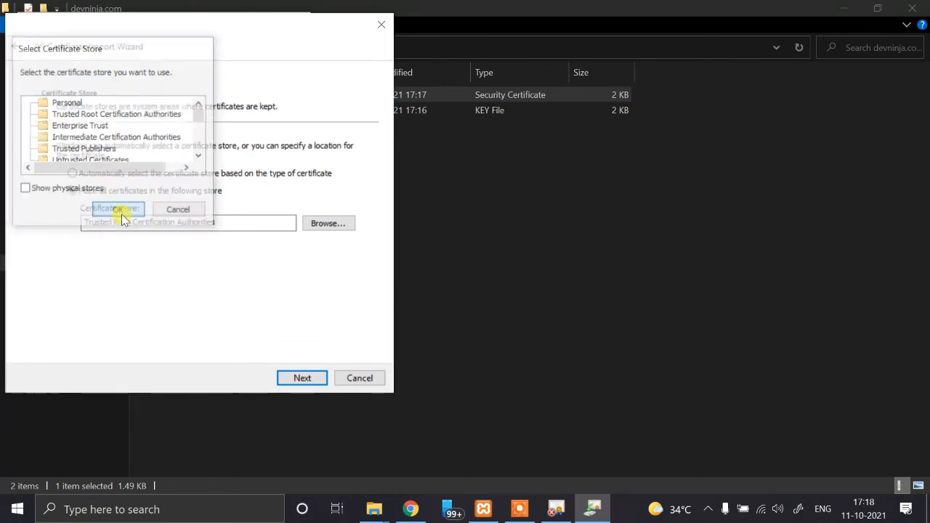
{"action": "left_click", "coordinate": [300, 377]}
{"action": "left_click", "coordinate": [295, 377]}
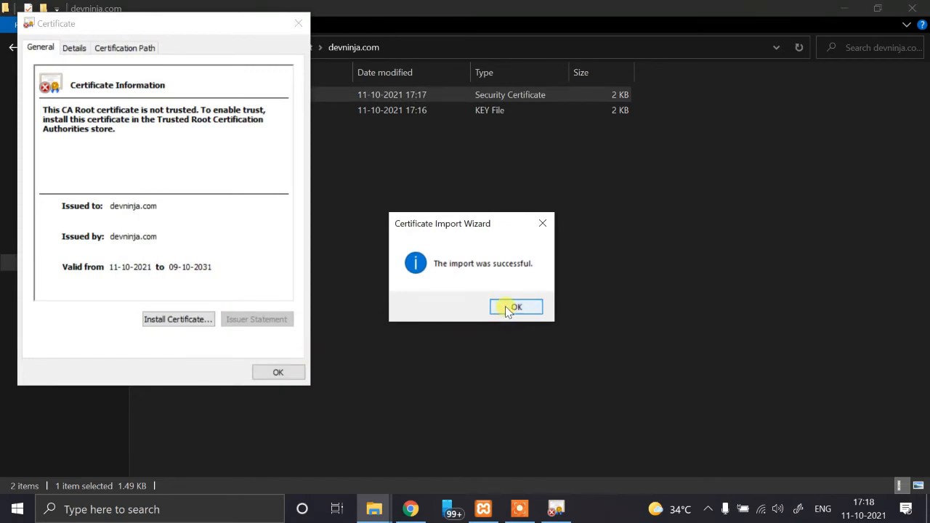
{"action": "left_click", "coordinate": [512, 307]}
{"action": "left_click", "coordinate": [282, 372]}
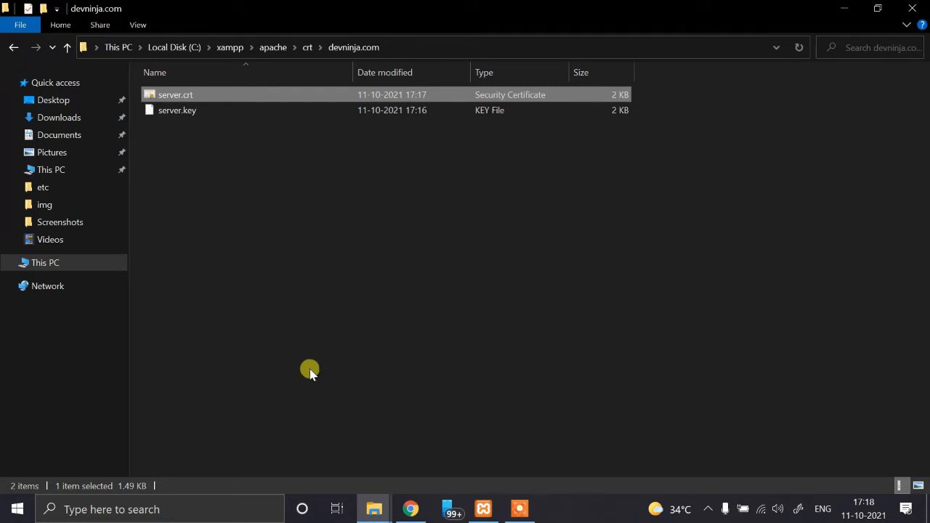
Step: Open httpd-xampp.conf from the apache/conf/extra folder in Visual Studio Code and go to the end of the file
{"action": "left_click", "coordinate": [274, 48]}
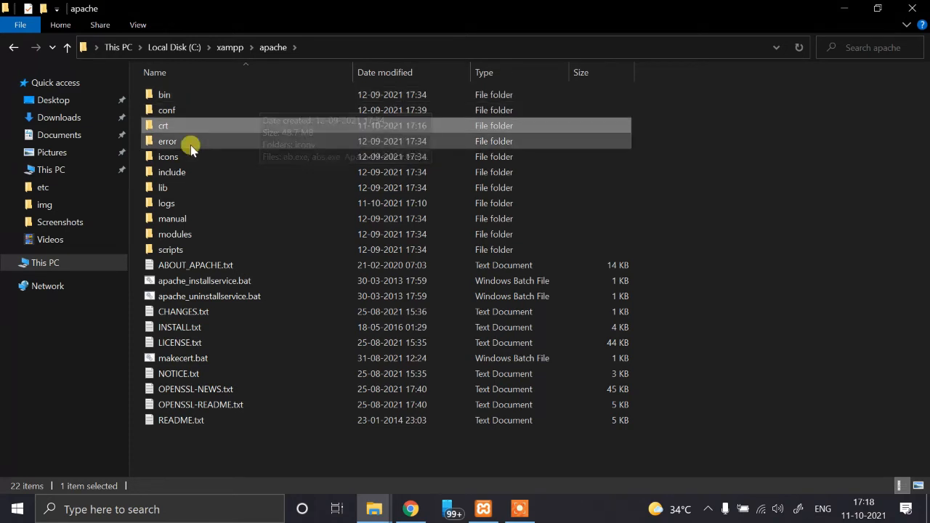
{"action": "double_click", "coordinate": [175, 111]}
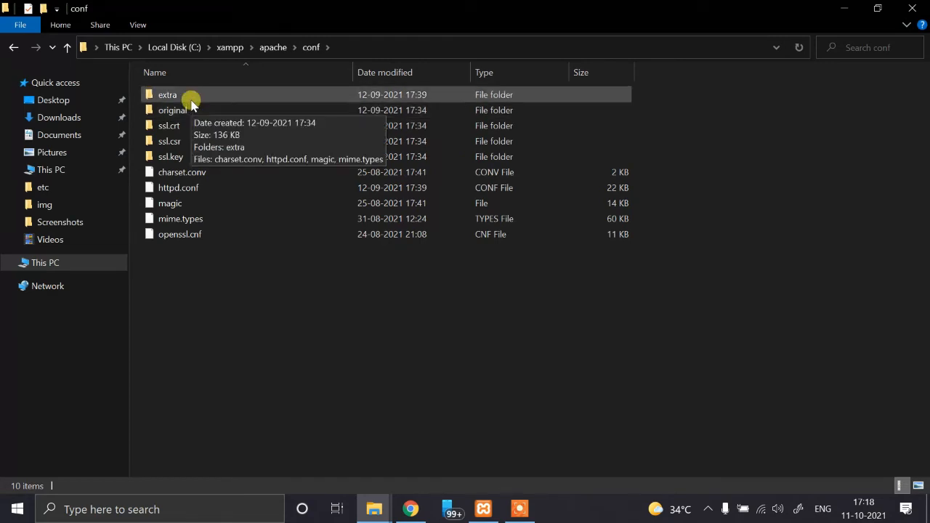
{"action": "double_click", "coordinate": [188, 98]}
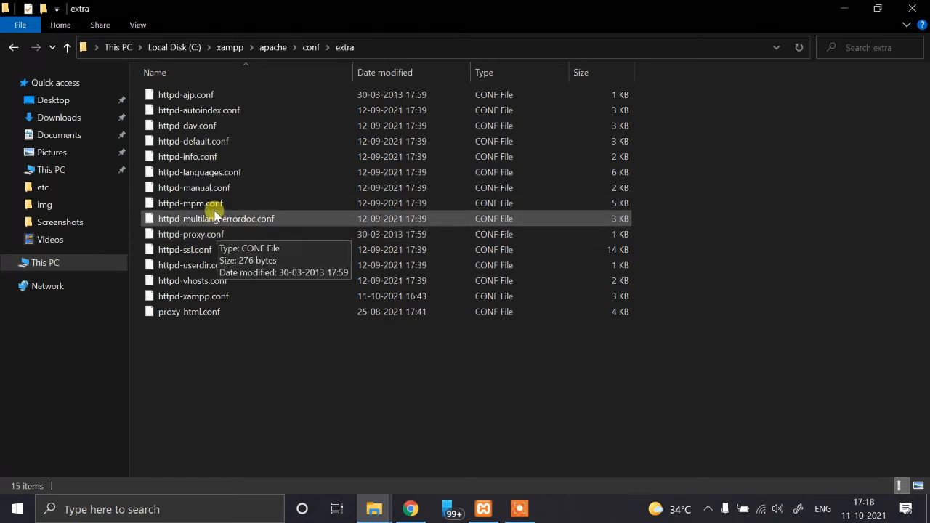
{"action": "left_click", "coordinate": [194, 297]}
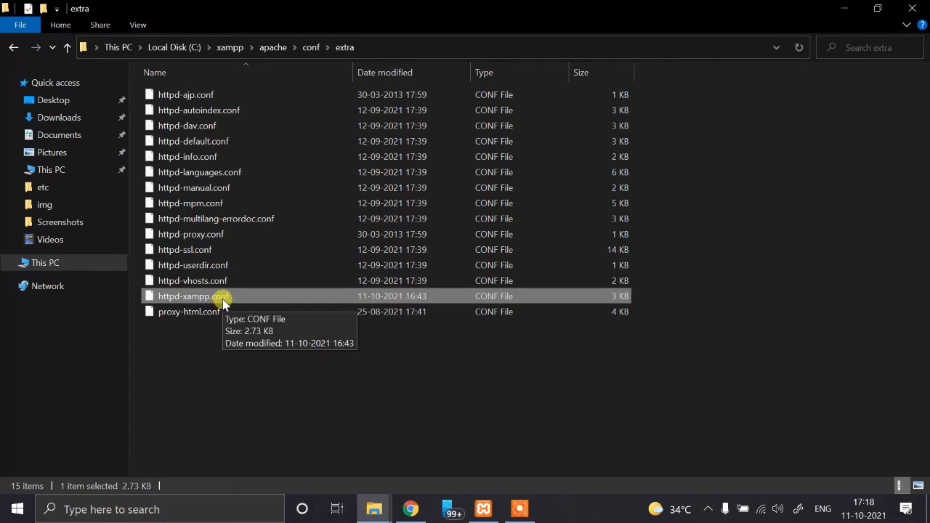
{"action": "right_click", "coordinate": [215, 297]}
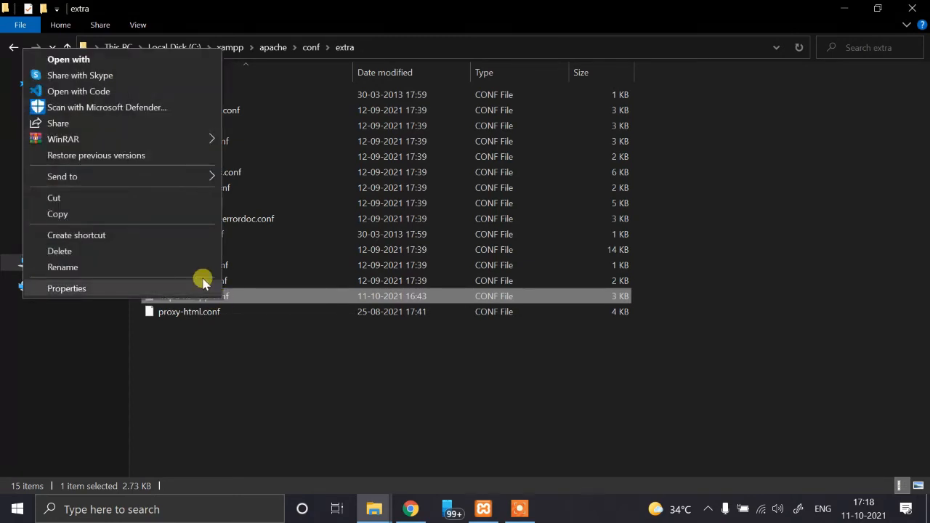
{"action": "left_click", "coordinate": [145, 91]}
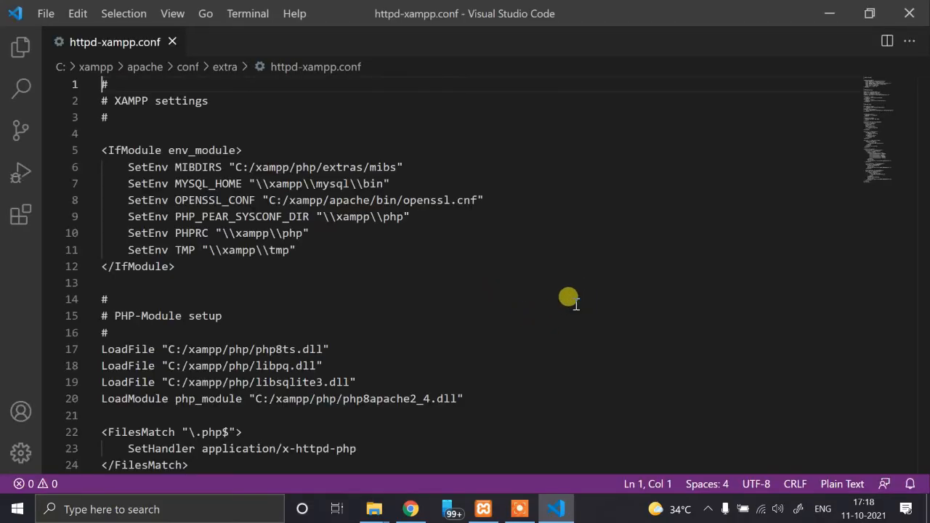
{"action": "scroll", "coordinate": [575, 303], "scroll_direction": "down", "scroll_amount": 20}
{"action": "scroll", "coordinate": [582, 324], "scroll_direction": "up", "scroll_amount": 7}
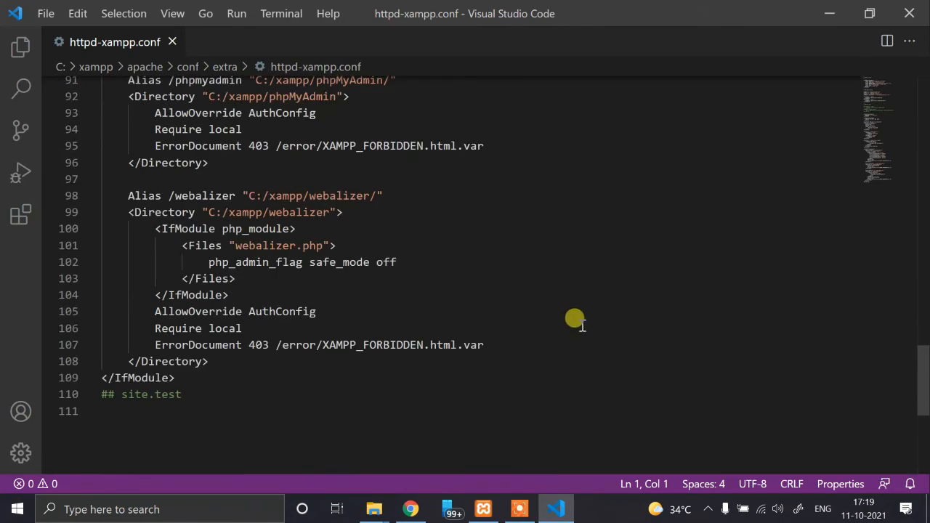
Step: Open server.txt from the files folder on the desktop and copy its entire virtual host text
{"action": "left_click", "coordinate": [927, 509]}
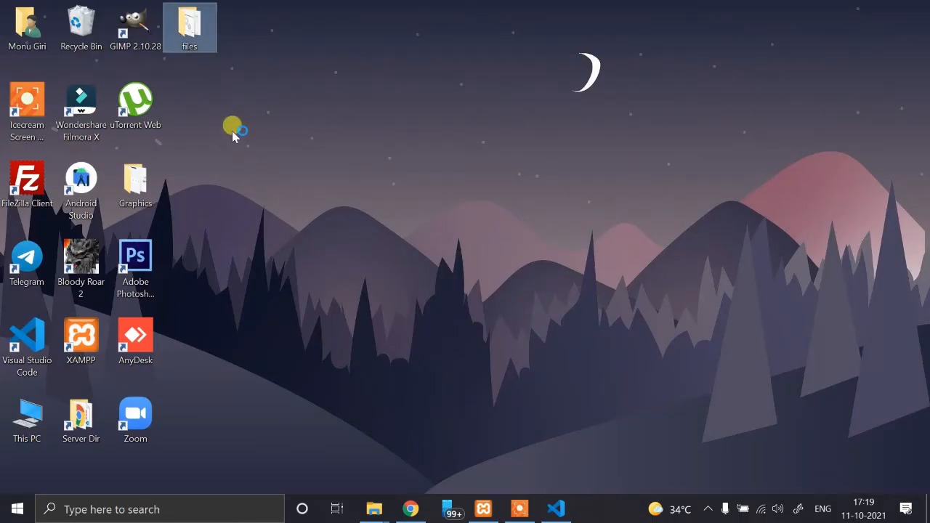
{"action": "double_click", "coordinate": [189, 30]}
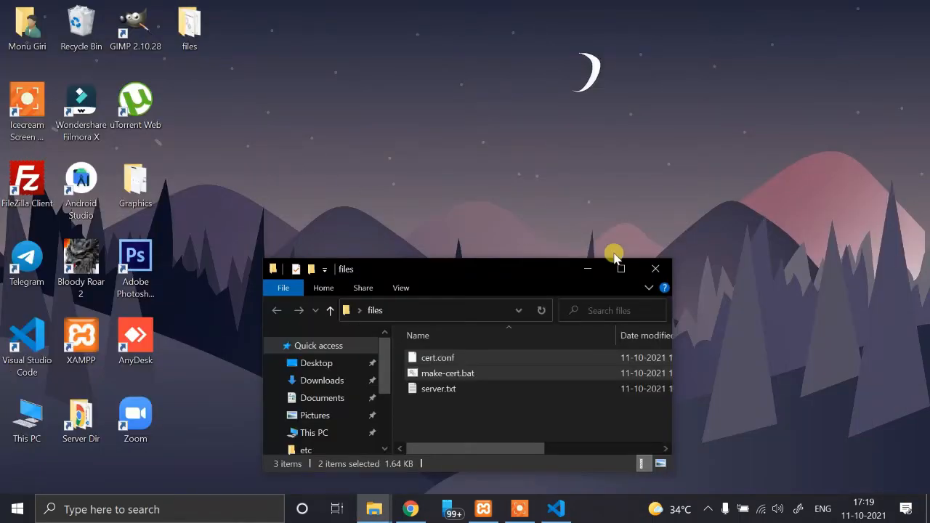
{"action": "left_click", "coordinate": [622, 269]}
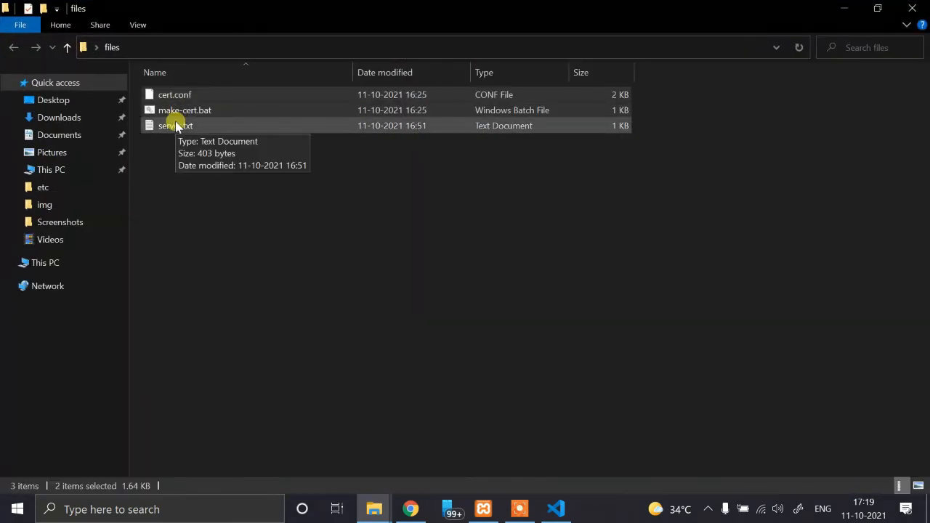
{"action": "double_click", "coordinate": [175, 126]}
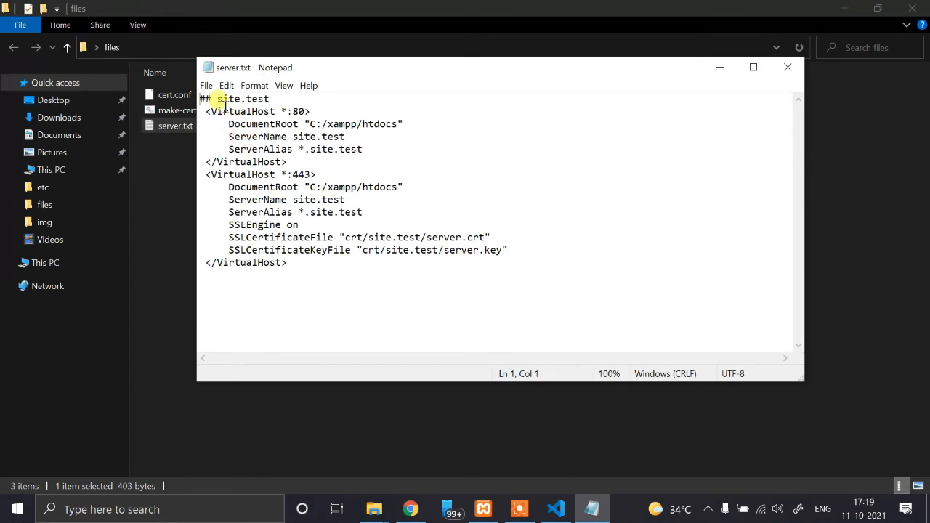
{"action": "left_click", "coordinate": [298, 262]}
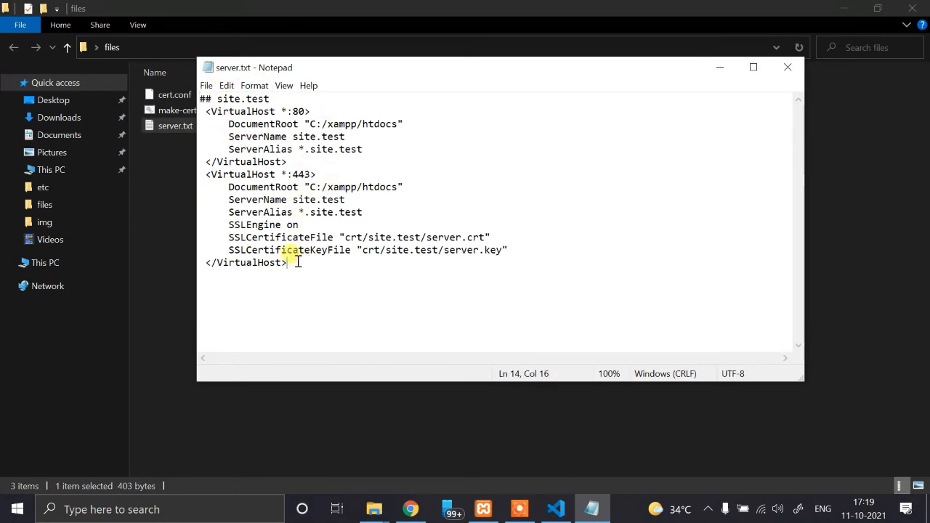
{"action": "left_click_drag", "start_coordinate": [297, 263], "coordinate": [194, 95]}
{"action": "key", "text": "ctrl+c"}
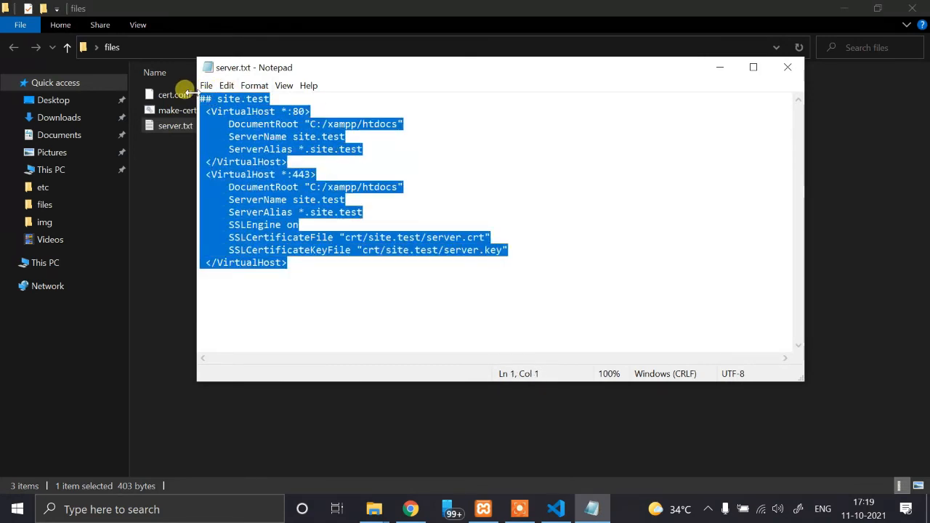
Step: Replace the final site.test comment in httpd-xampp.conf with a blank line and the copied virtual host text, and save the file
{"action": "left_click", "coordinate": [556, 509]}
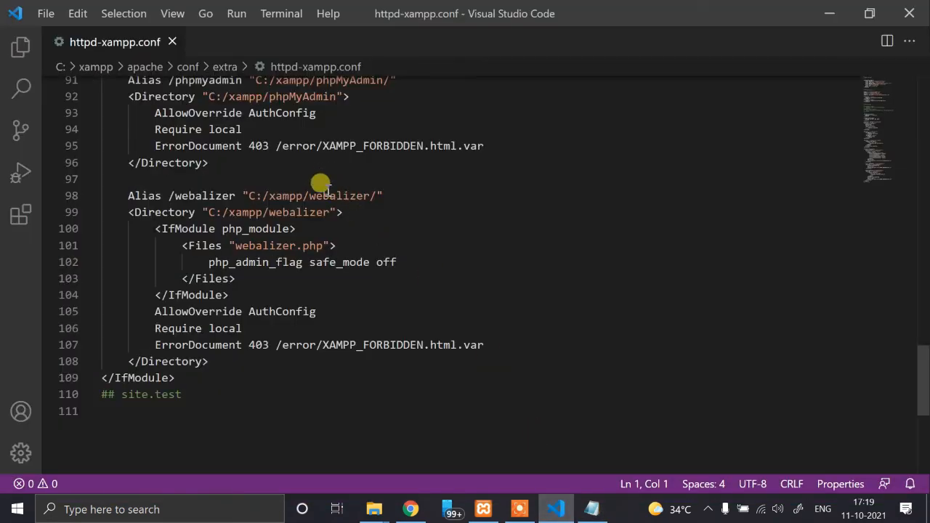
{"action": "left_click", "coordinate": [190, 394]}
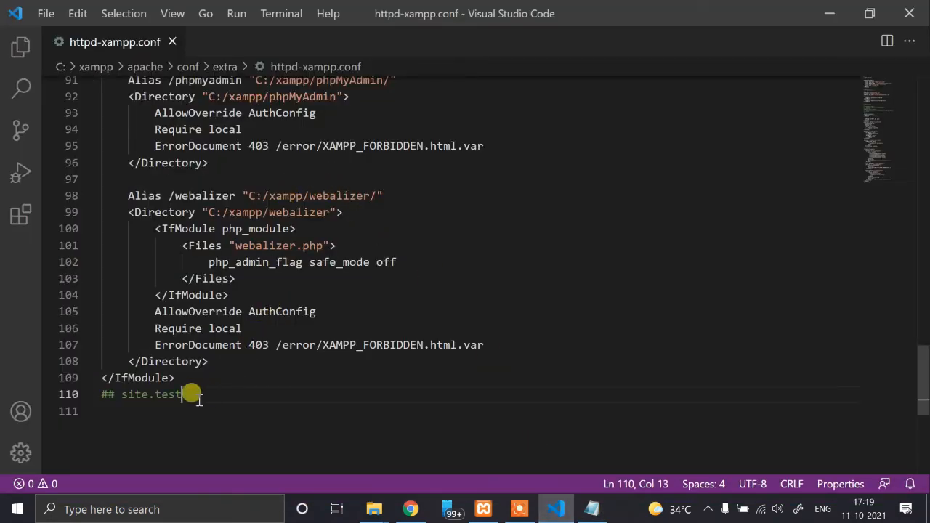
{"action": "left_click_drag", "start_coordinate": [191, 394], "coordinate": [112, 397]}
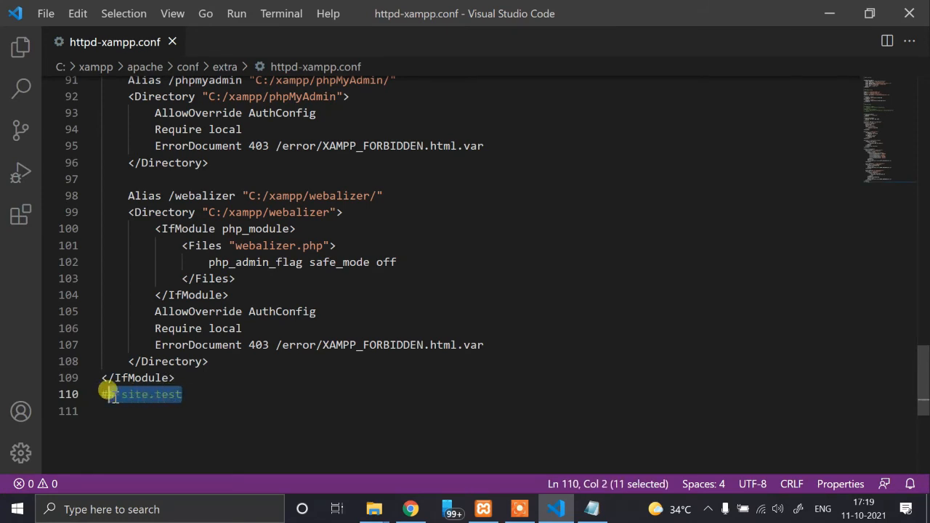
{"action": "key", "text": "BackSpace"}
{"action": "key", "text": "BackSpace"}
{"action": "key", "text": "Return"}
{"action": "key", "text": "ctrl+v"}
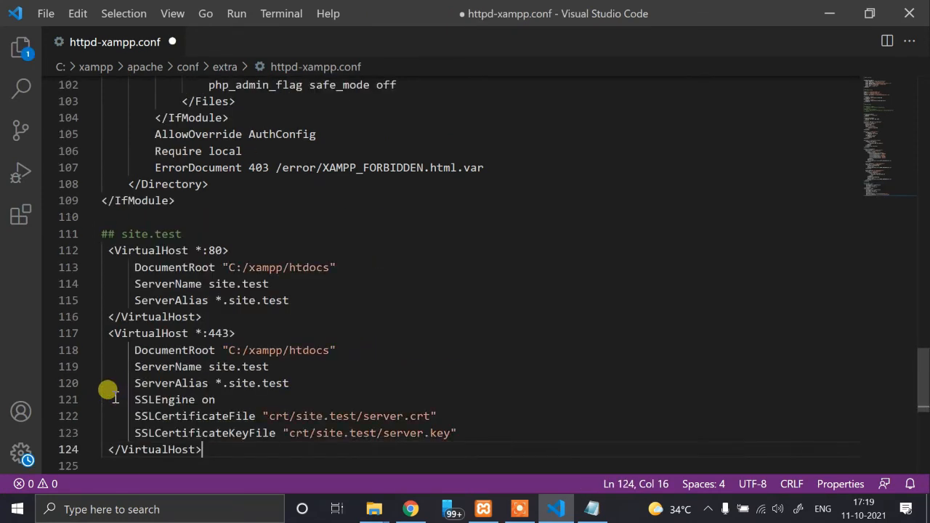
{"action": "key", "text": "ctrl+s"}
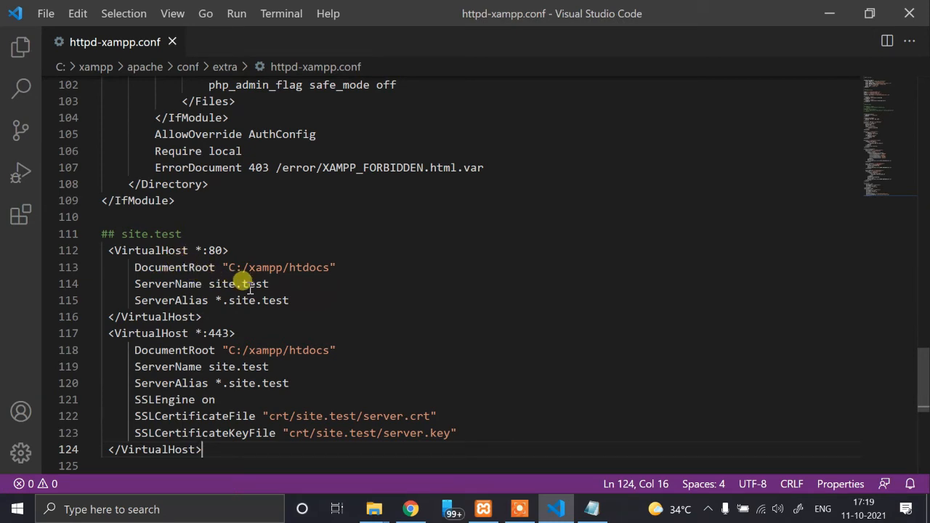
Step: In the port 80 virtual host, set ServerName to devninja.com and ServerAlias to *.devninja.com
{"action": "left_click_drag", "start_coordinate": [208, 285], "coordinate": [269, 284]}
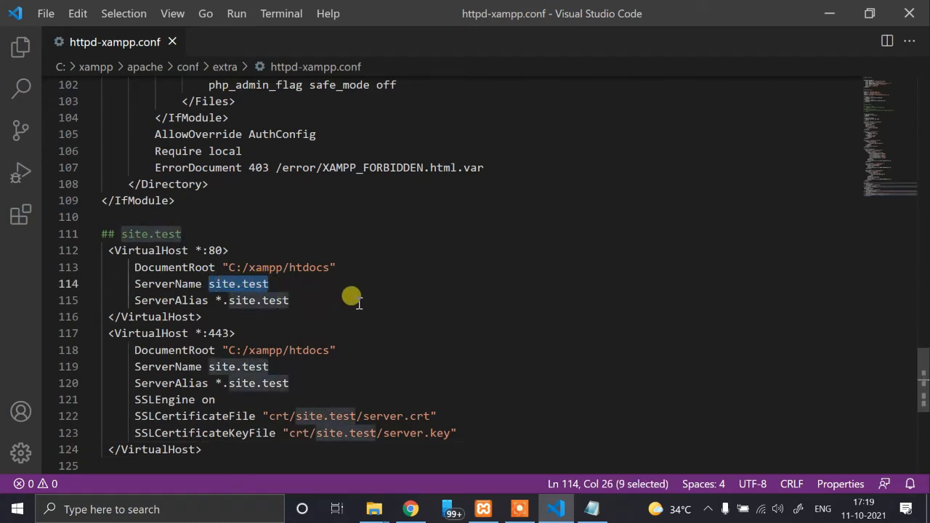
{"action": "type", "text": "do"}
{"action": "key", "text": "BackSpace"}
{"action": "type", "text": "e"}
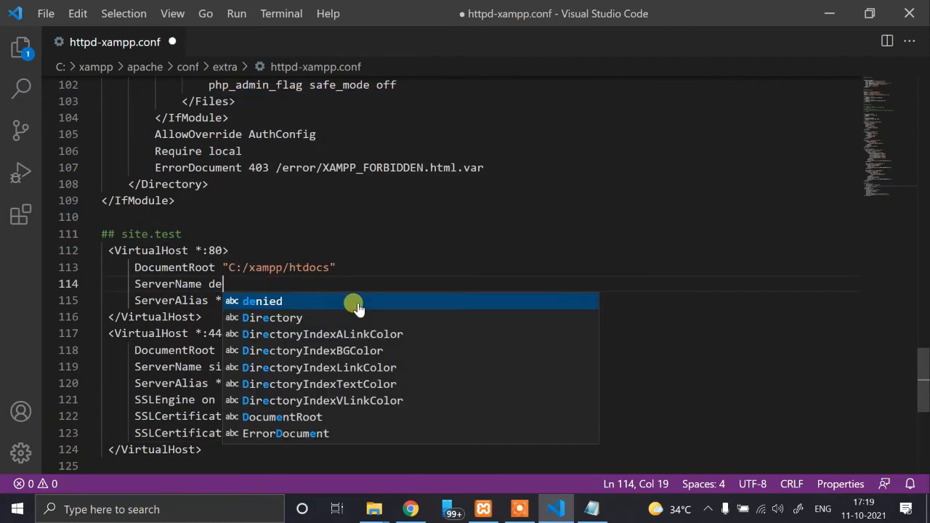
{"action": "type", "text": "vninja.com"}
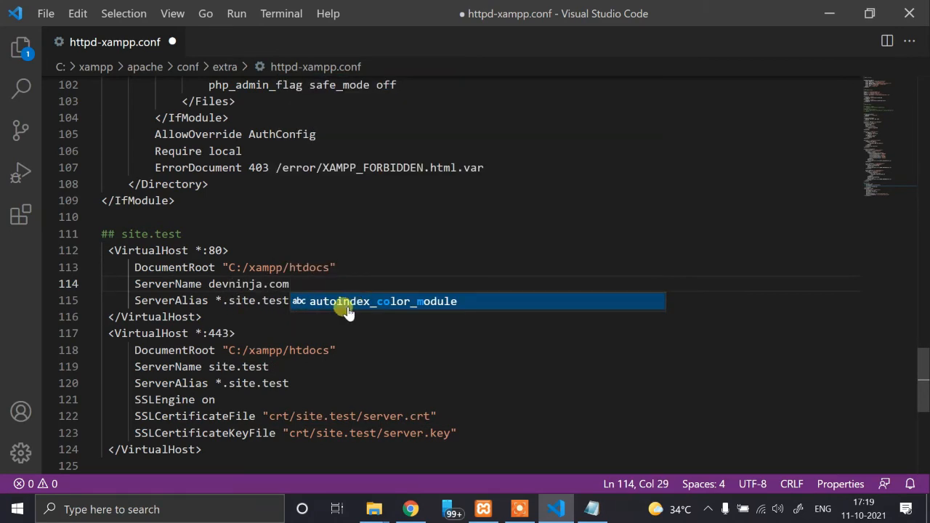
{"action": "left_click", "coordinate": [301, 334]}
{"action": "left_click", "coordinate": [284, 298]}
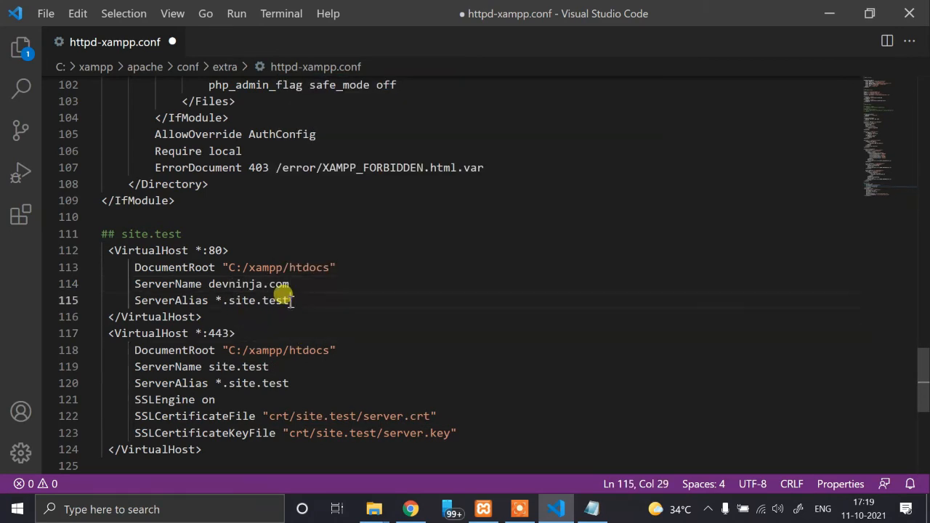
{"action": "key", "text": "BackSpace"}
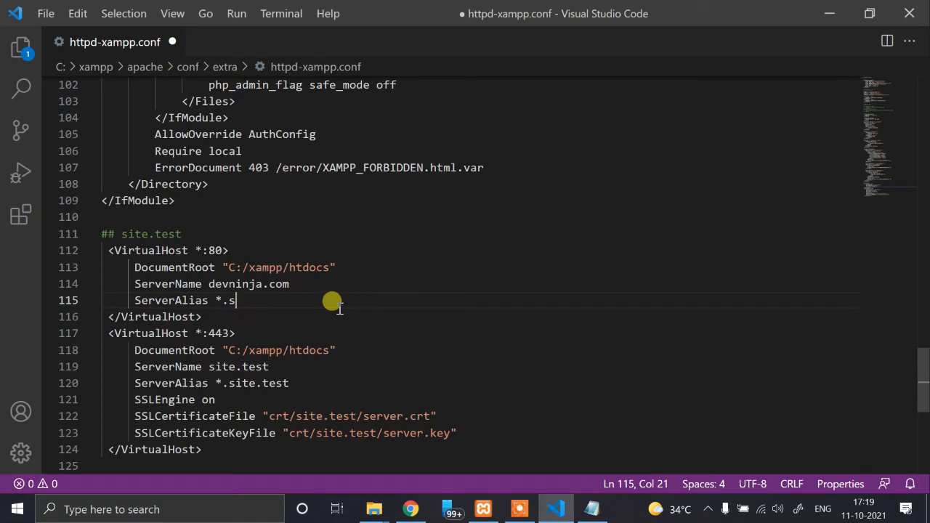
{"action": "type", "text": "devninja.com"}
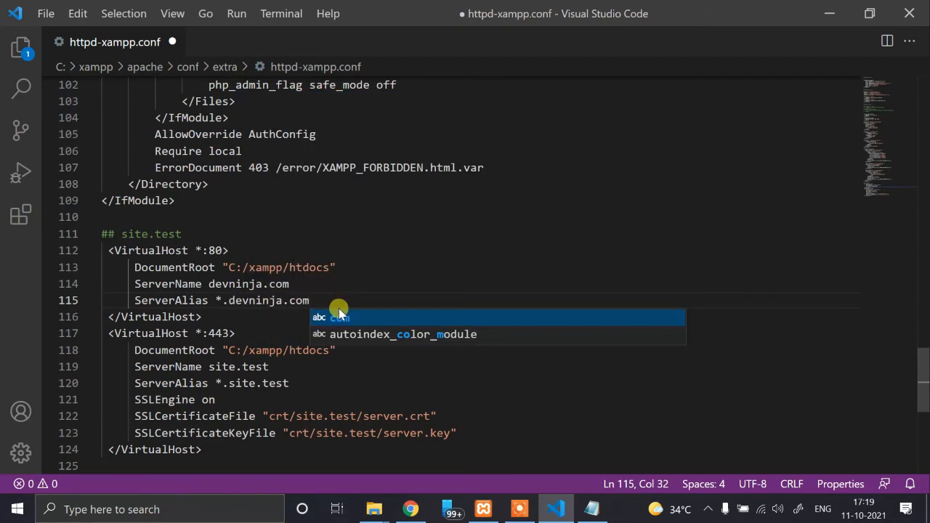
Step: Set the ServerName of the port 443 virtual host to devninja.com
{"action": "left_click", "coordinate": [297, 369]}
{"action": "key", "text": "BackSpace"}
{"action": "key", "text": "BackSpace"}
{"action": "key", "text": "BackSpace"}
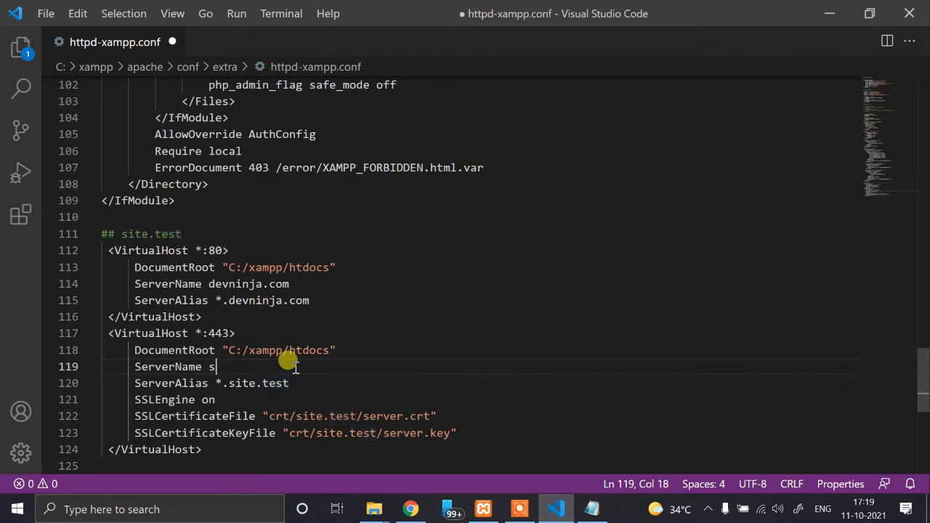
{"action": "type", "text": "devninj"}
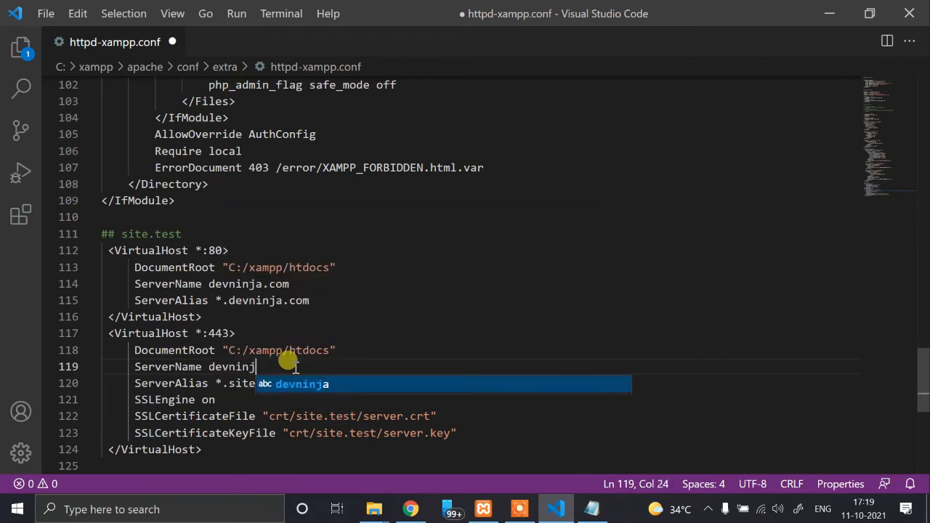
{"action": "type", "text": "a.com"}
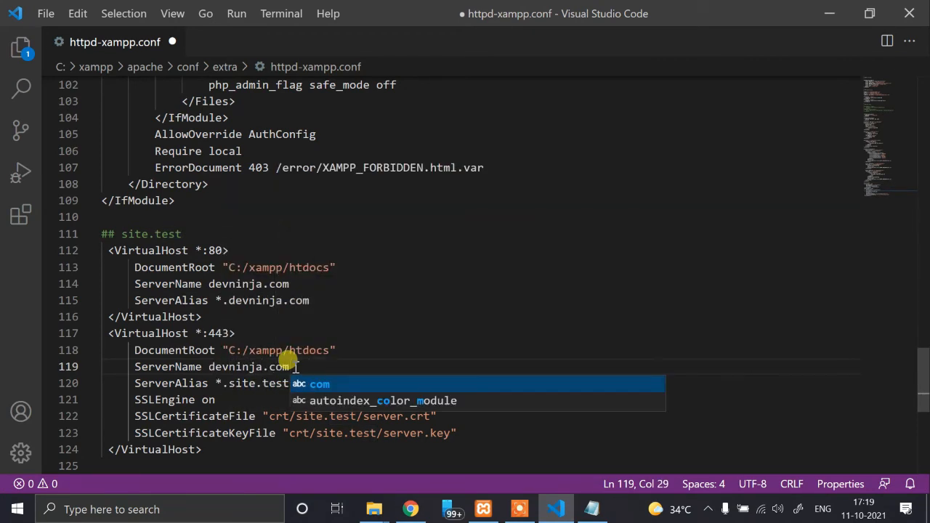
Step: Set the ServerAlias of the port 443 virtual host to *.devninja.com and save the file
{"action": "left_click", "coordinate": [292, 312]}
{"action": "left_click", "coordinate": [288, 384]}
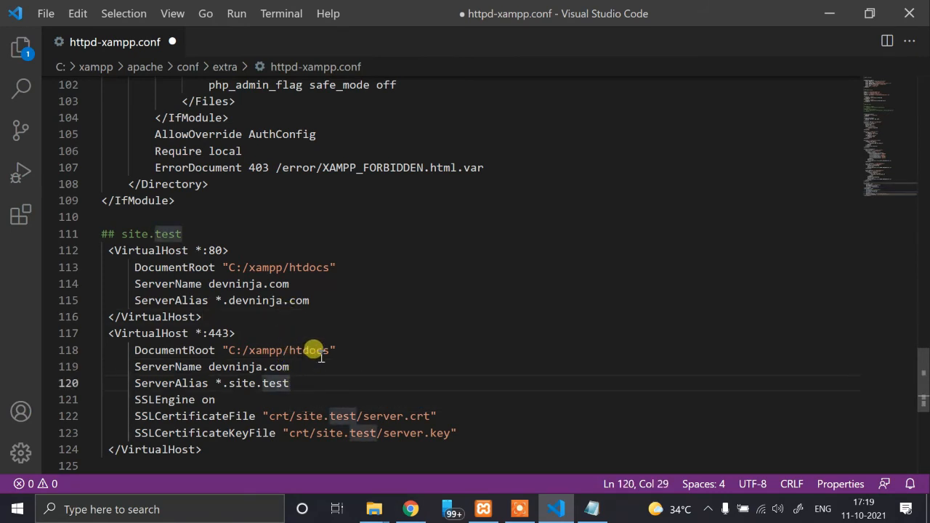
{"action": "key", "text": "BackSpace"}
{"action": "key", "text": "BackSpace"}
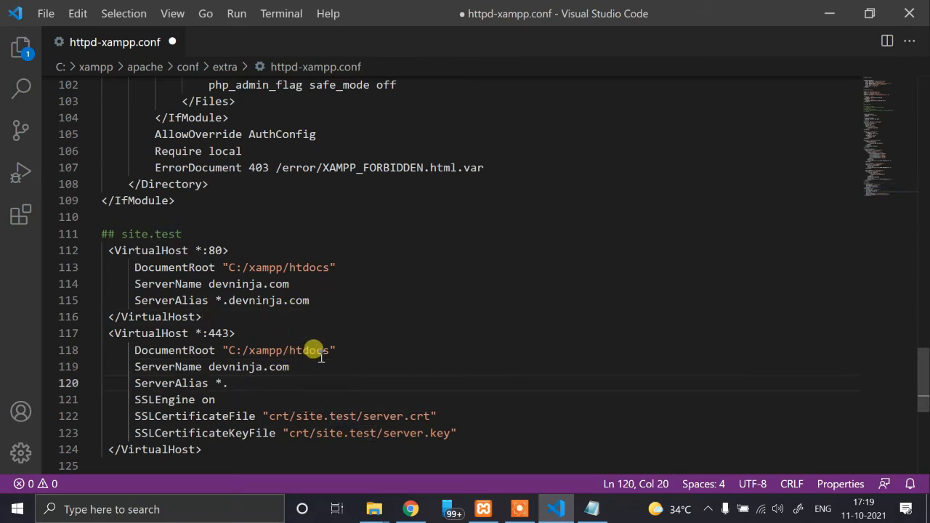
{"action": "type", "text": "devninja"}
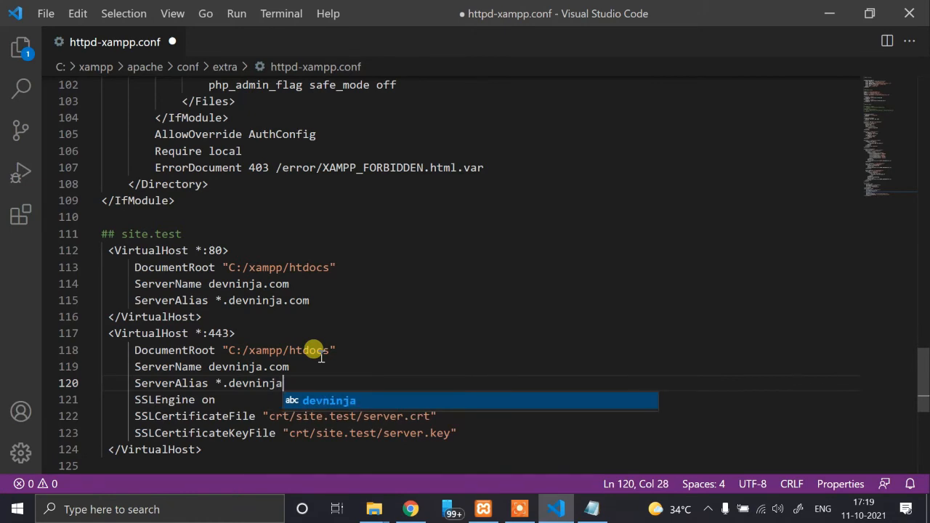
{"action": "type", "text": ".com"}
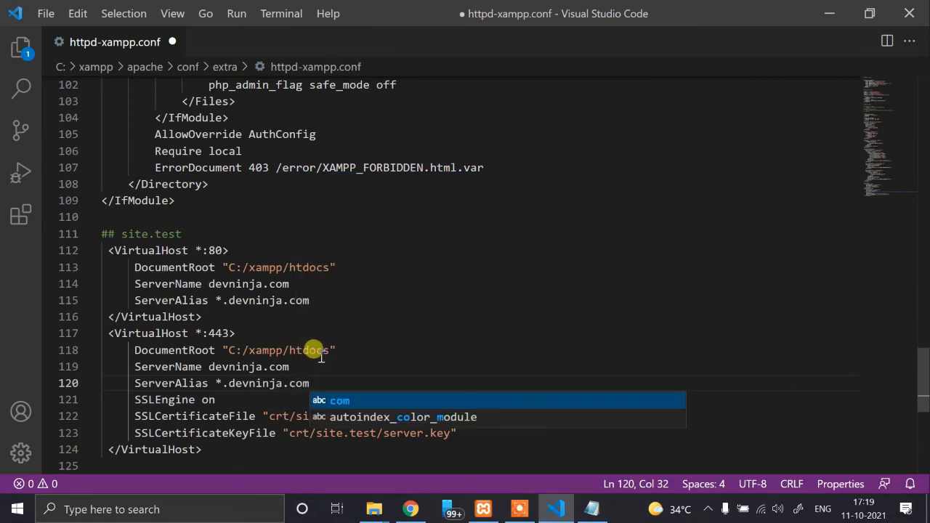
{"action": "key", "text": "ctrl+s"}
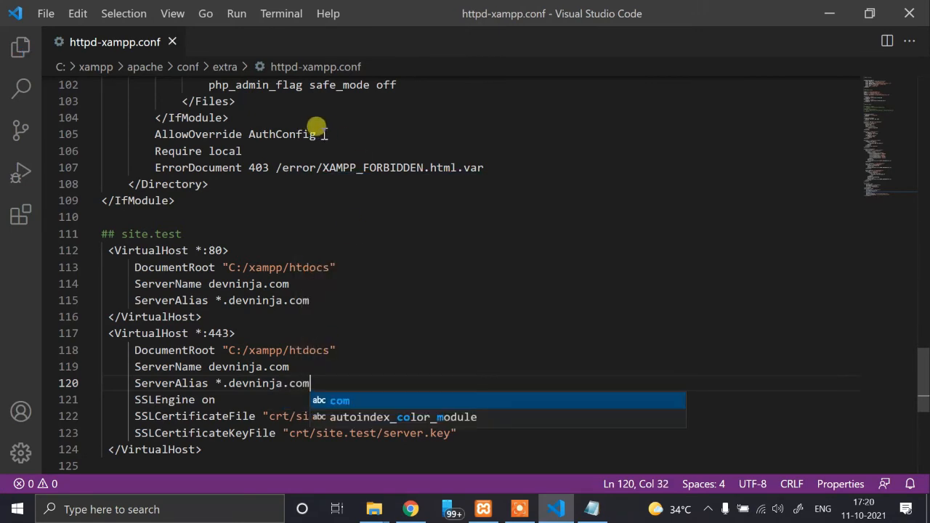
{"action": "left_click", "coordinate": [420, 300]}
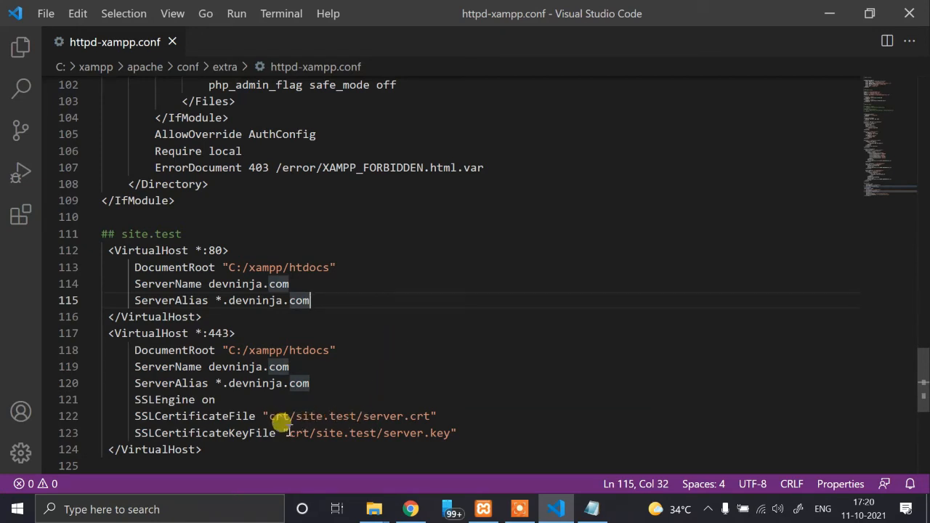
Step: Change the SSLCertificateFile path of the port 443 virtual host to "crt/devninja.com/server.crt"
{"action": "left_click", "coordinate": [359, 416]}
{"action": "key", "text": "BackSpace"}
{"action": "key", "text": "BackSpace"}
{"action": "key", "text": "BackSpace"}
{"action": "key", "text": "BackSpace"}
{"action": "key", "text": "BackSpace"}
{"action": "key", "text": "BackSpace"}
{"action": "key", "text": "BackSpace"}
{"action": "key", "text": "BackSpace"}
{"action": "key", "text": "BackSpace"}
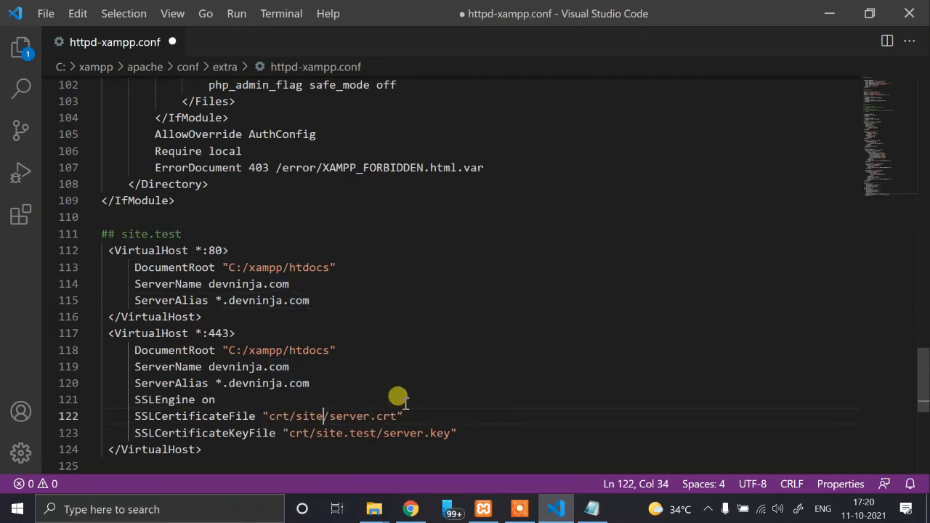
{"action": "type", "text": "devninja"}
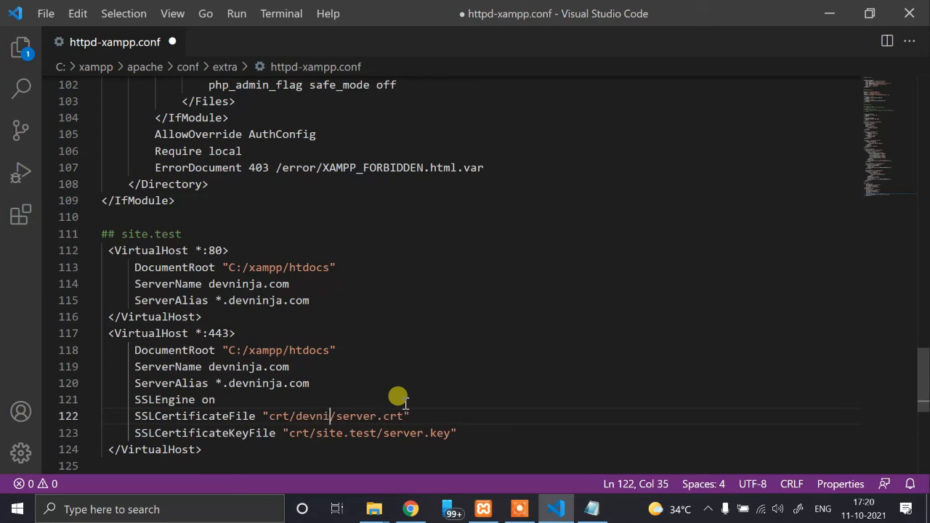
{"action": "type", "text": ".com"}
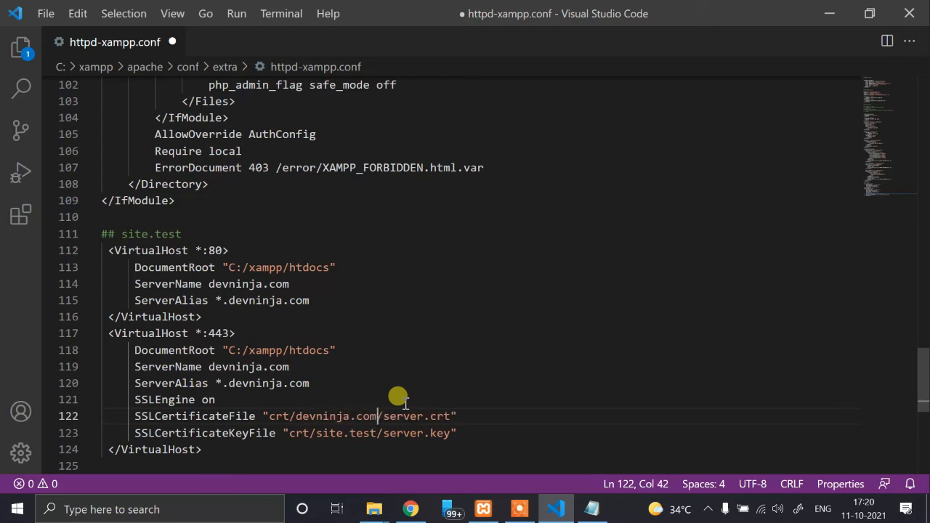
Step: Change the SSLCertificateKeyFile path to "crt/devninja.com/server.key" and save httpd-xampp.conf
{"action": "key", "text": "Down"}
{"action": "key", "text": "BackSpace"}
{"action": "key", "text": "BackSpace"}
{"action": "key", "text": "BackSpace"}
{"action": "key", "text": "BackSpace"}
{"action": "key", "text": "BackSpace"}
{"action": "key", "text": "BackSpace"}
{"action": "key", "text": "BackSpace"}
{"action": "key", "text": "BackSpace"}
{"action": "key", "text": "BackSpace"}
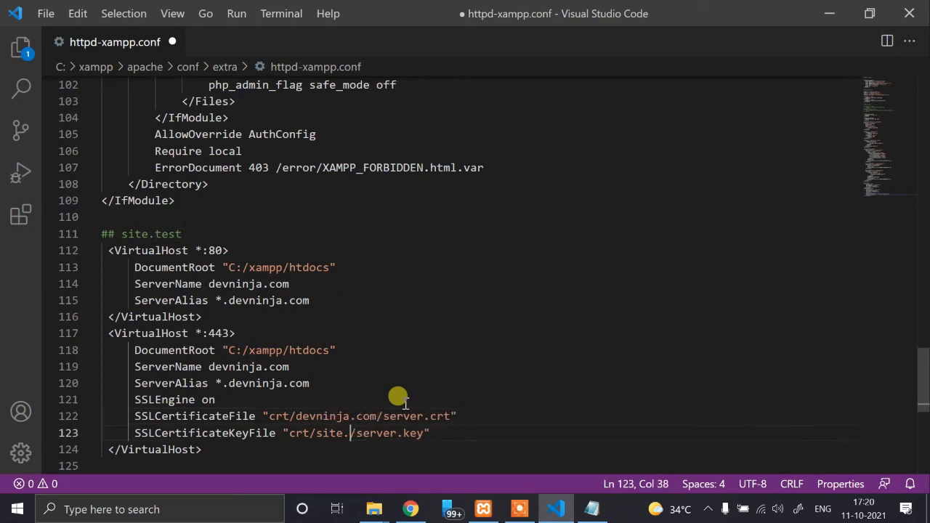
{"action": "type", "text": "devninja"}
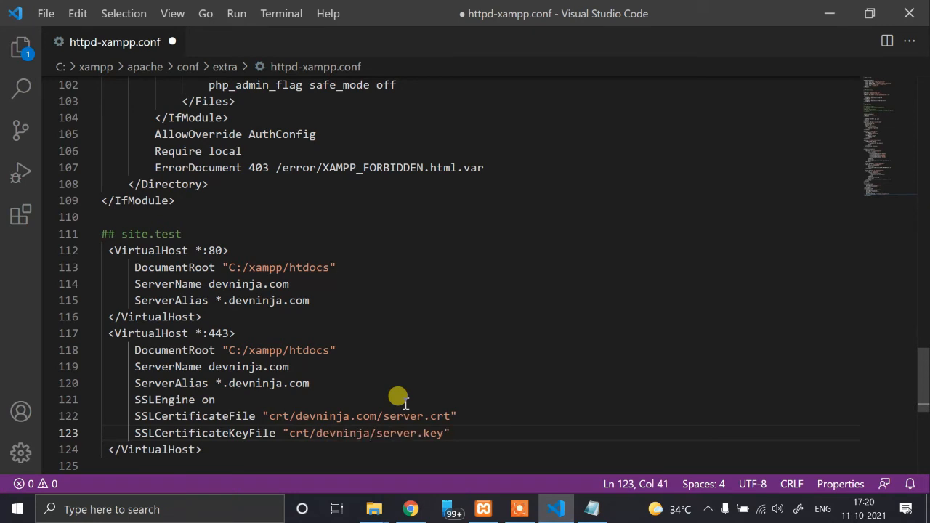
{"action": "type", "text": "com"}
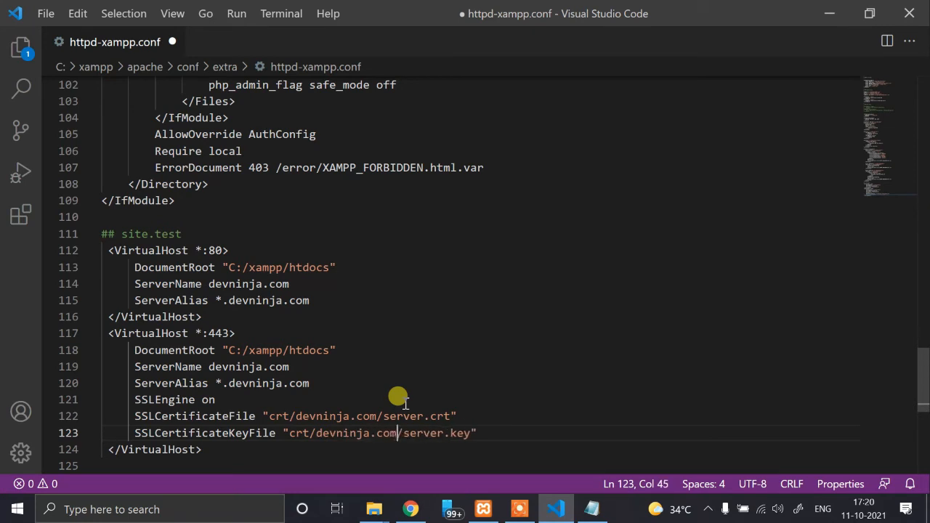
{"action": "key", "text": "ctrl+s"}
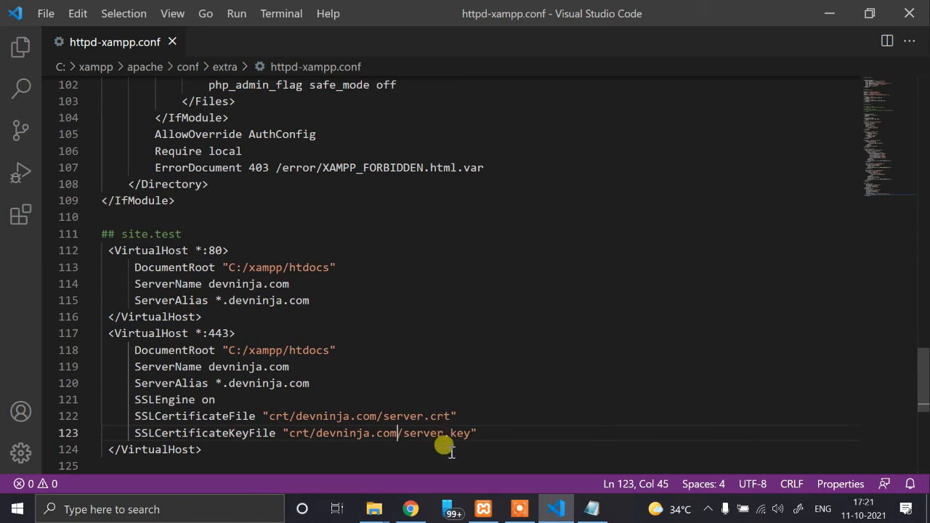
Step: Close httpd-xampp.conf and server.txt, and restart Apache from the XAMPP Control Panel
{"action": "left_click", "coordinate": [910, 13]}
{"action": "left_click", "coordinate": [788, 66]}
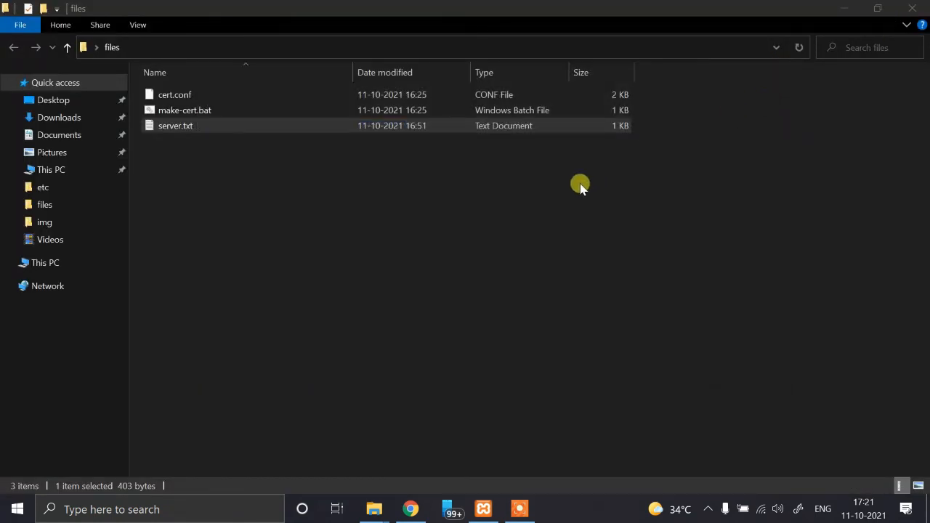
{"action": "left_click", "coordinate": [484, 509]}
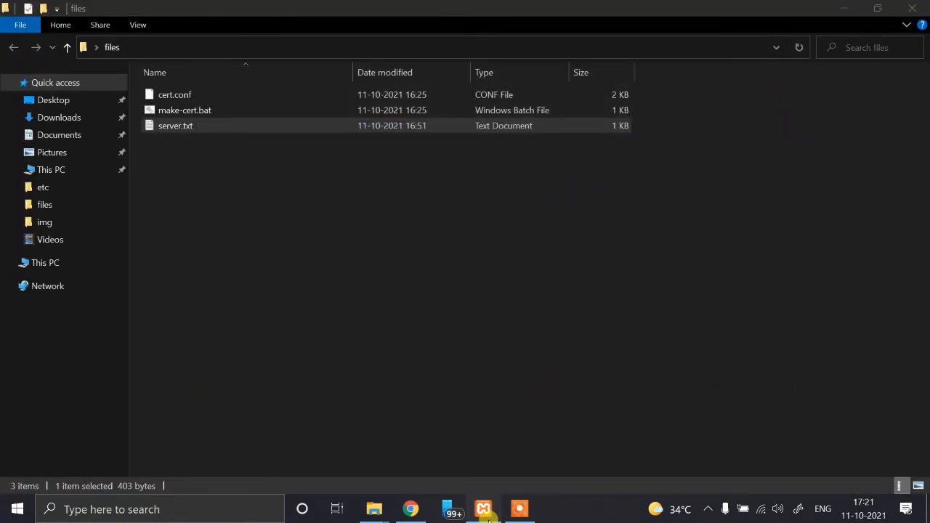
{"action": "left_click", "coordinate": [251, 84]}
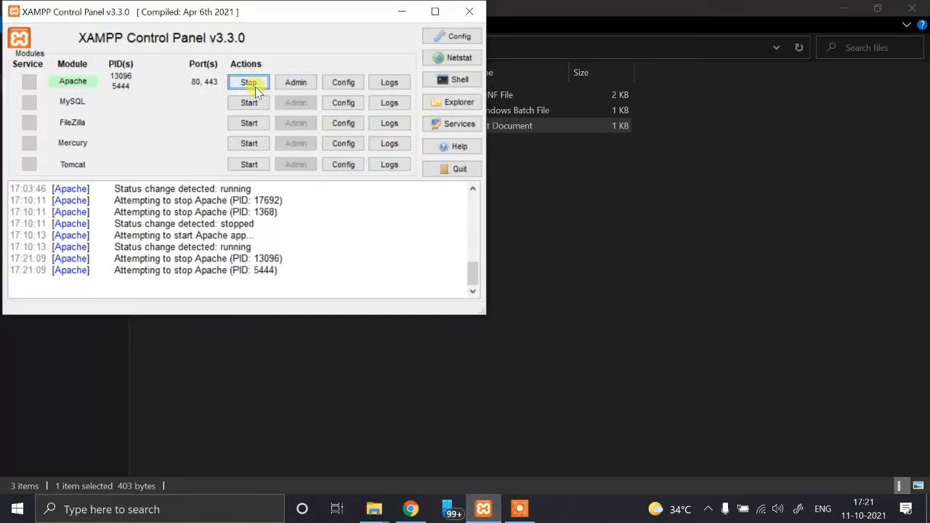
{"action": "left_click", "coordinate": [251, 84]}
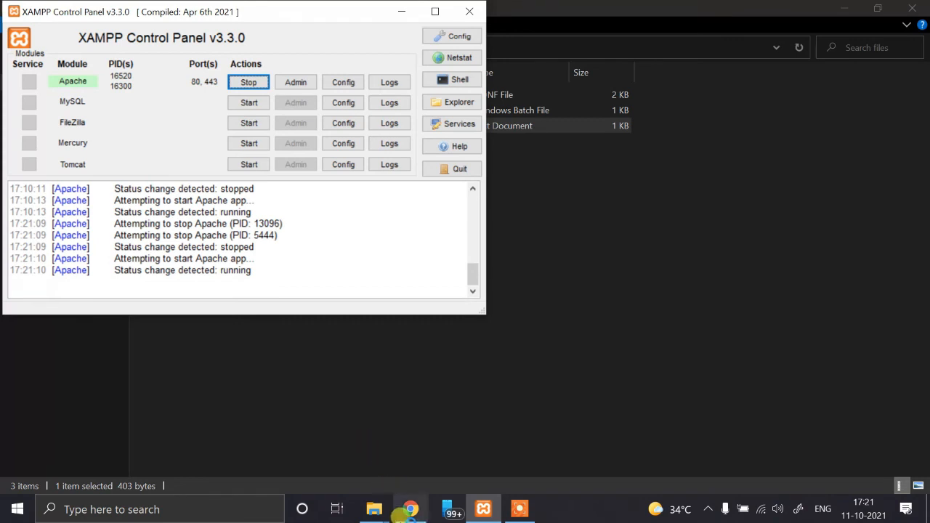
{"action": "left_click", "coordinate": [408, 511]}
{"action": "left_click", "coordinate": [266, 38]}
{"action": "key", "text": "ctrl+c"}
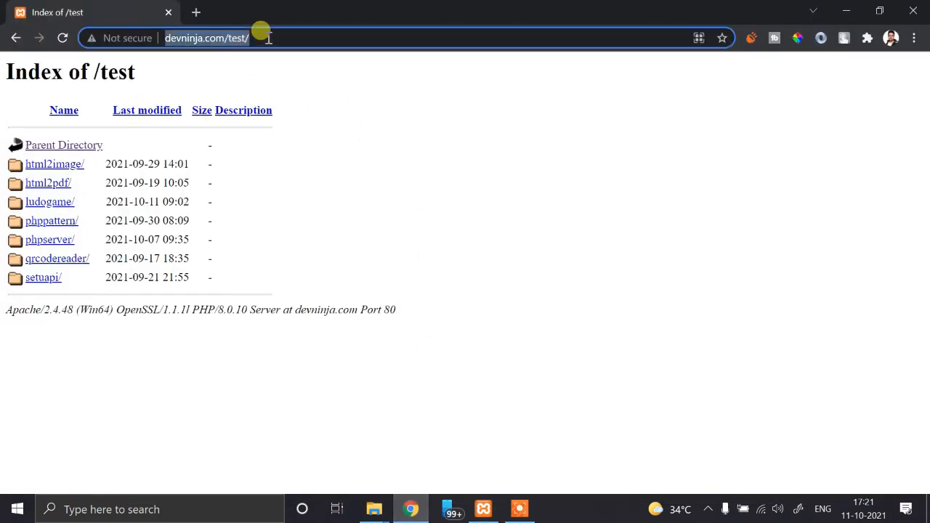
{"action": "left_click", "coordinate": [196, 12]}
{"action": "key", "text": "ctrl+v"}
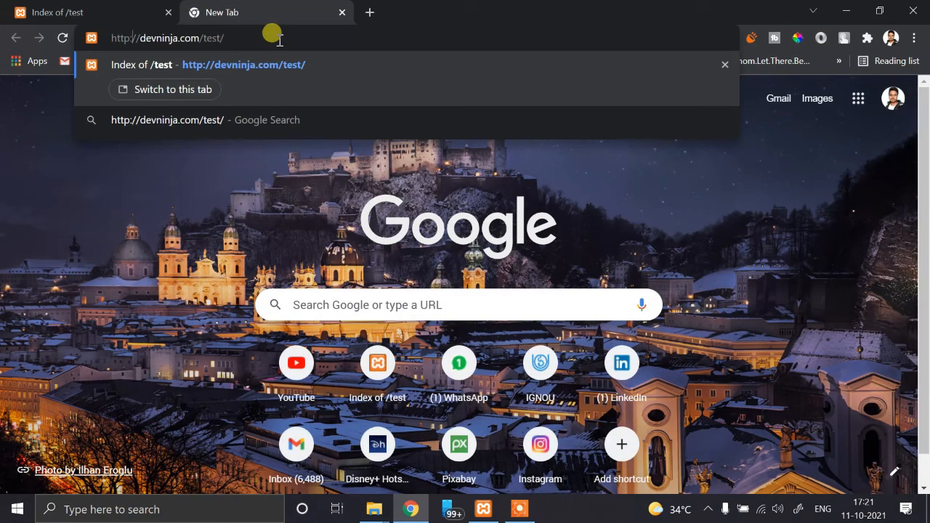
{"action": "type", "text": "s"}
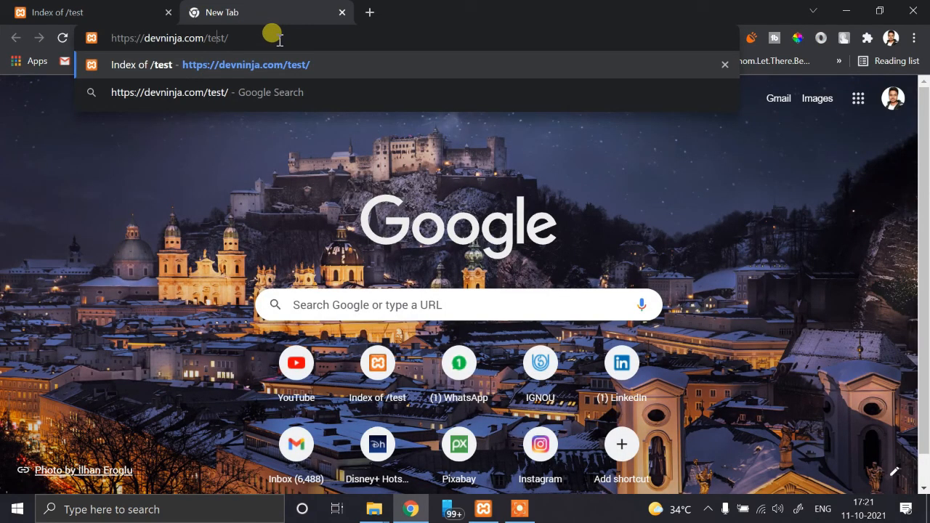
{"action": "key", "text": "Return"}
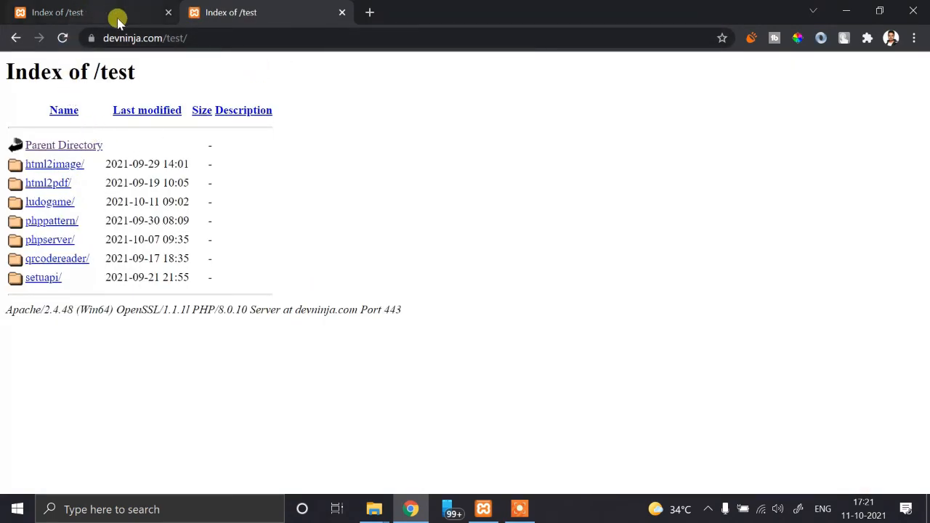
{"action": "left_click", "coordinate": [92, 39]}
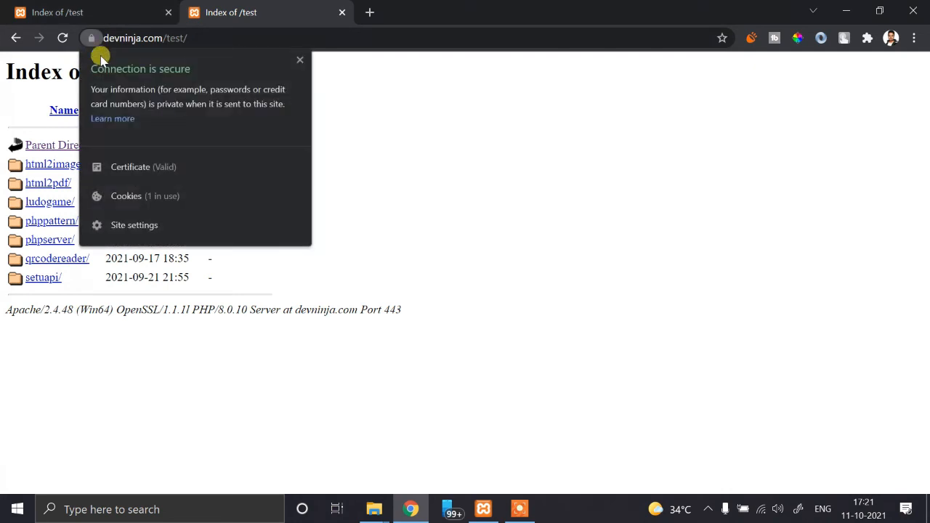
{"action": "left_click", "coordinate": [300, 64]}
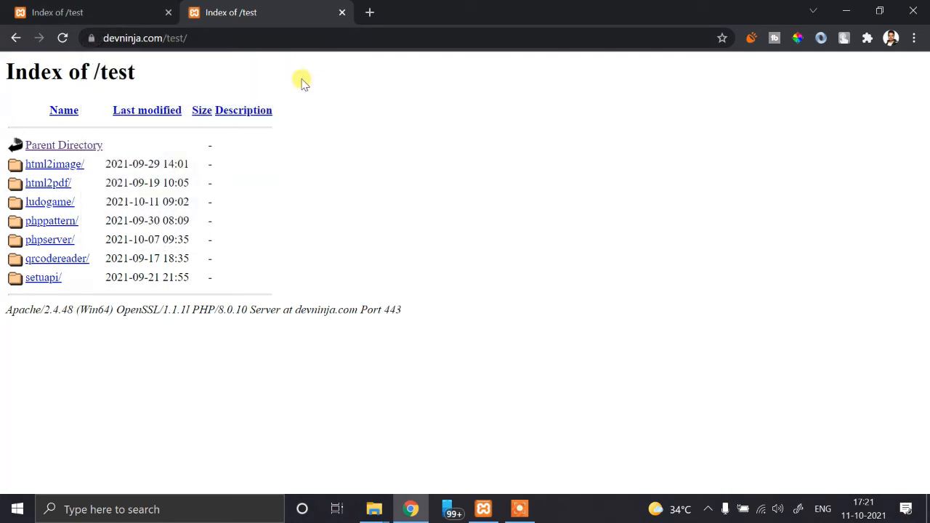
{"action": "left_click_drag", "start_coordinate": [163, 38], "coordinate": [188, 39]}
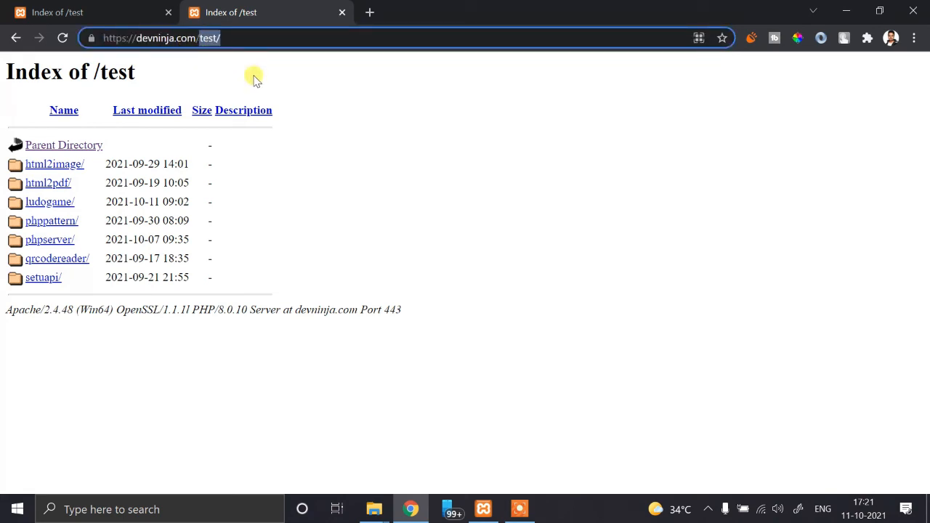
{"action": "key", "text": "BackSpace"}
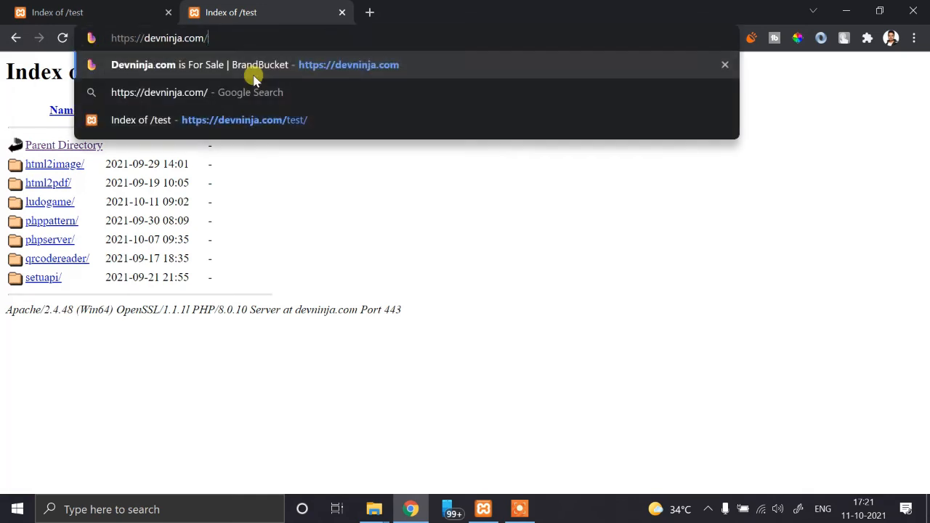
{"action": "type", "text": "ludo"}
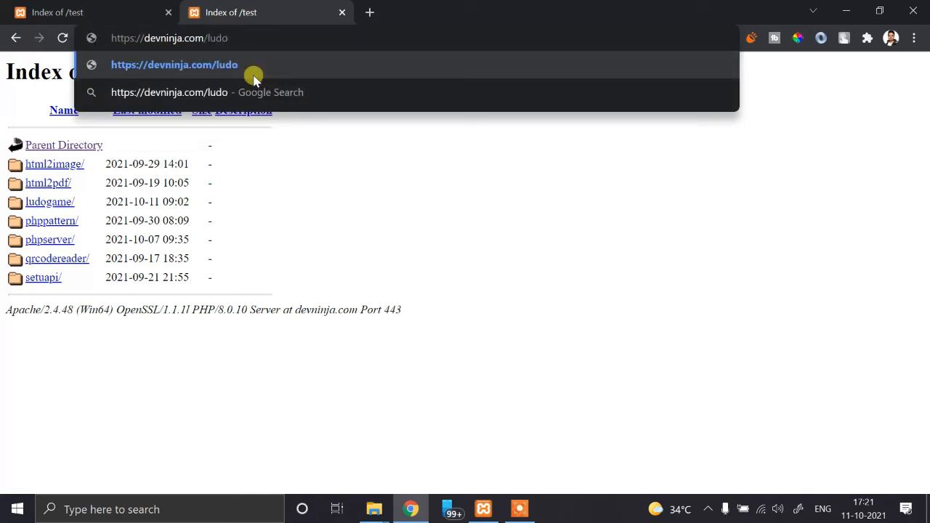
{"action": "type", "text": "game"}
{"action": "key", "text": "Return"}
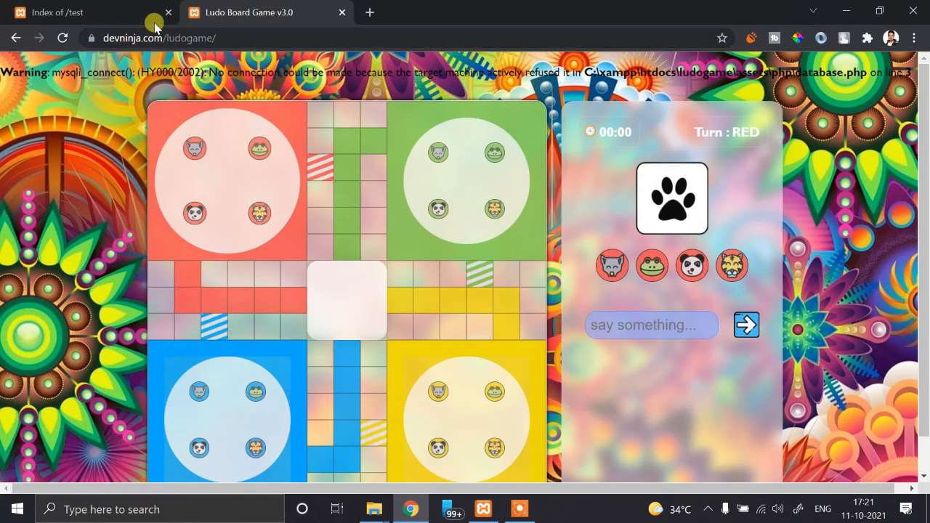
Step: Replace the ludogame path in the address with dashboard/ and load the XAMPP dashboard over HTTPS
{"action": "left_click_drag", "start_coordinate": [164, 42], "coordinate": [303, 48]}
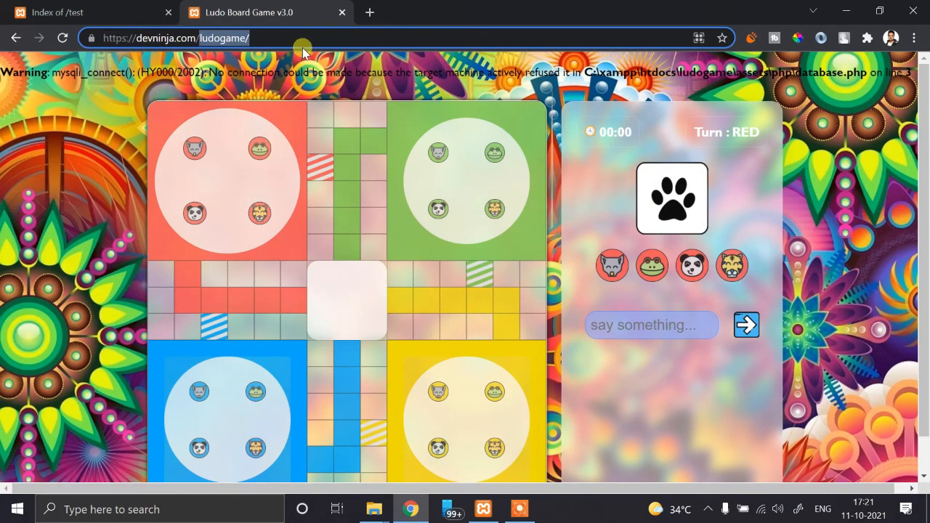
{"action": "key", "text": "BackSpace"}
{"action": "type", "text": "dashboard/"}
{"action": "key", "text": "Return"}
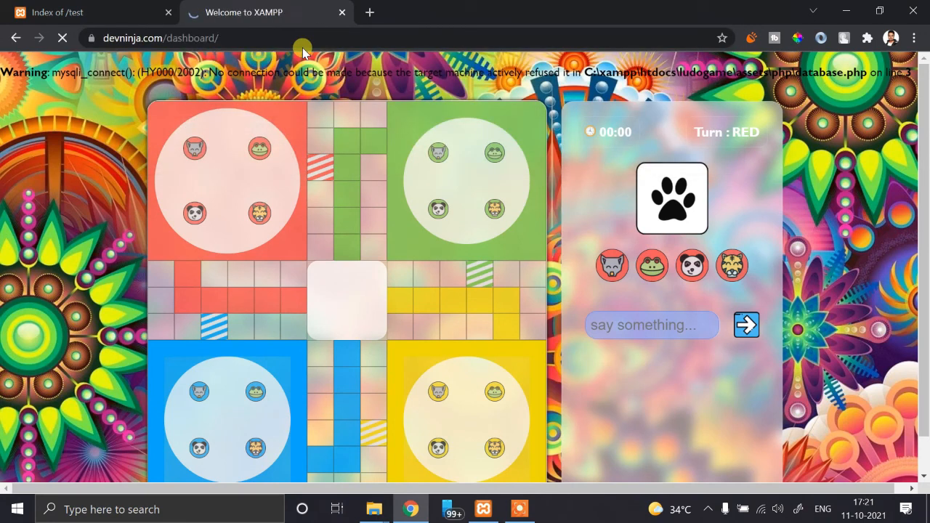